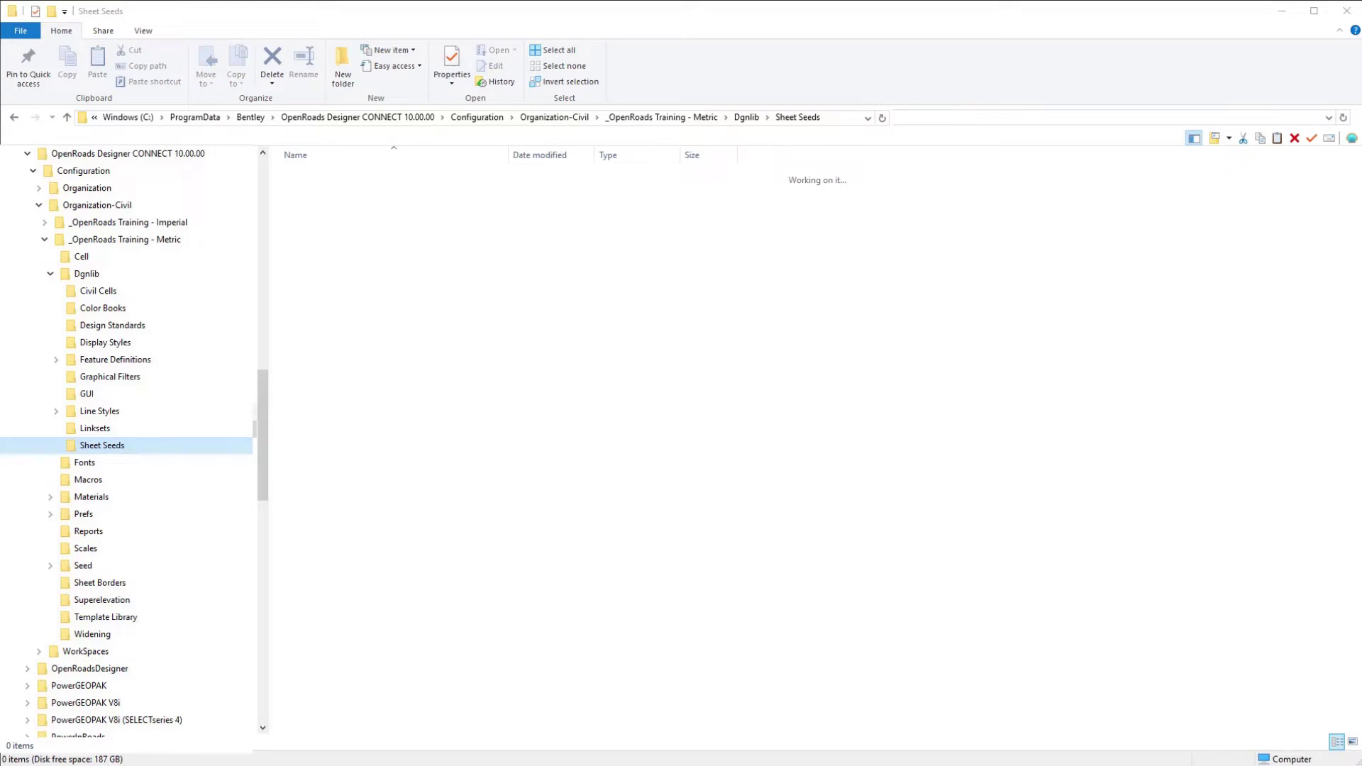
Step: Copy Seed2D - Metric Design.dgn from the Seed folder and paste it into the empty Sheet Seeds folder
click(91, 565)
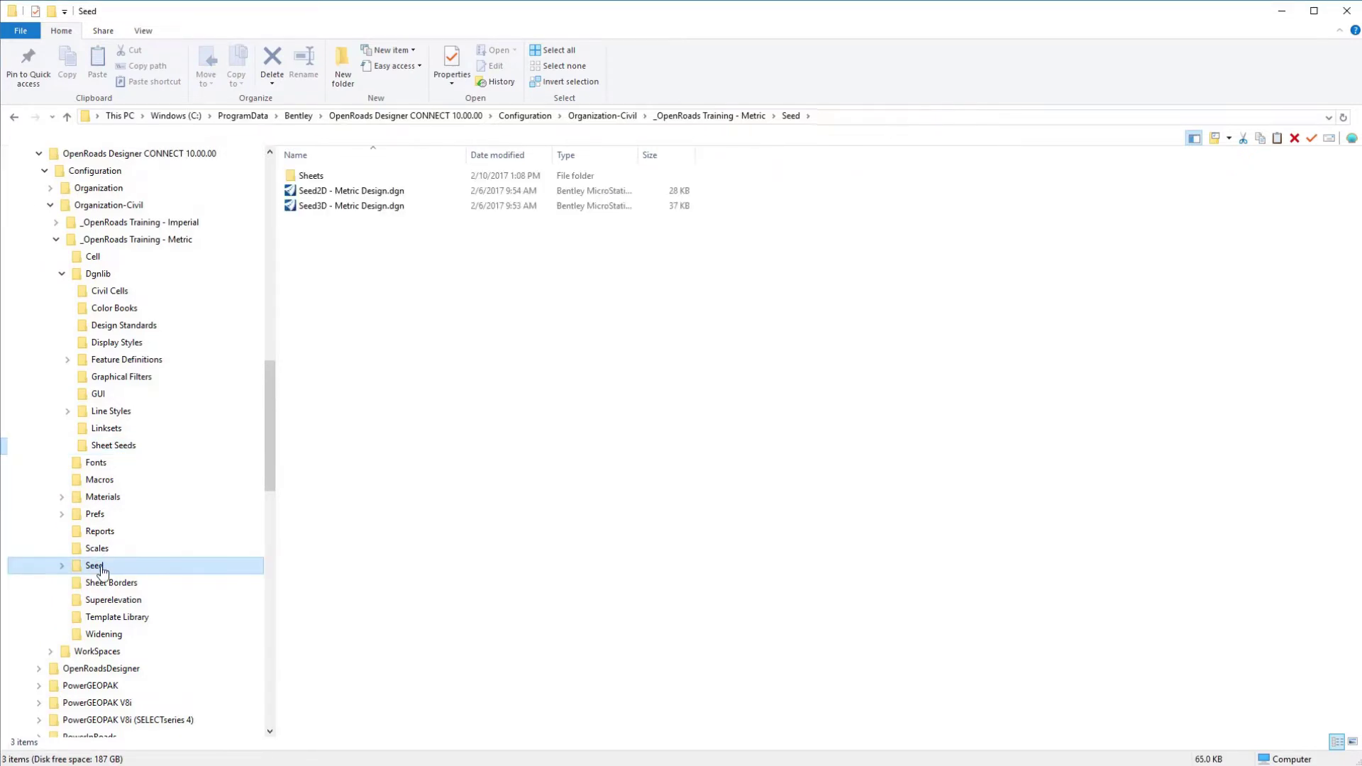
right_click(363, 193)
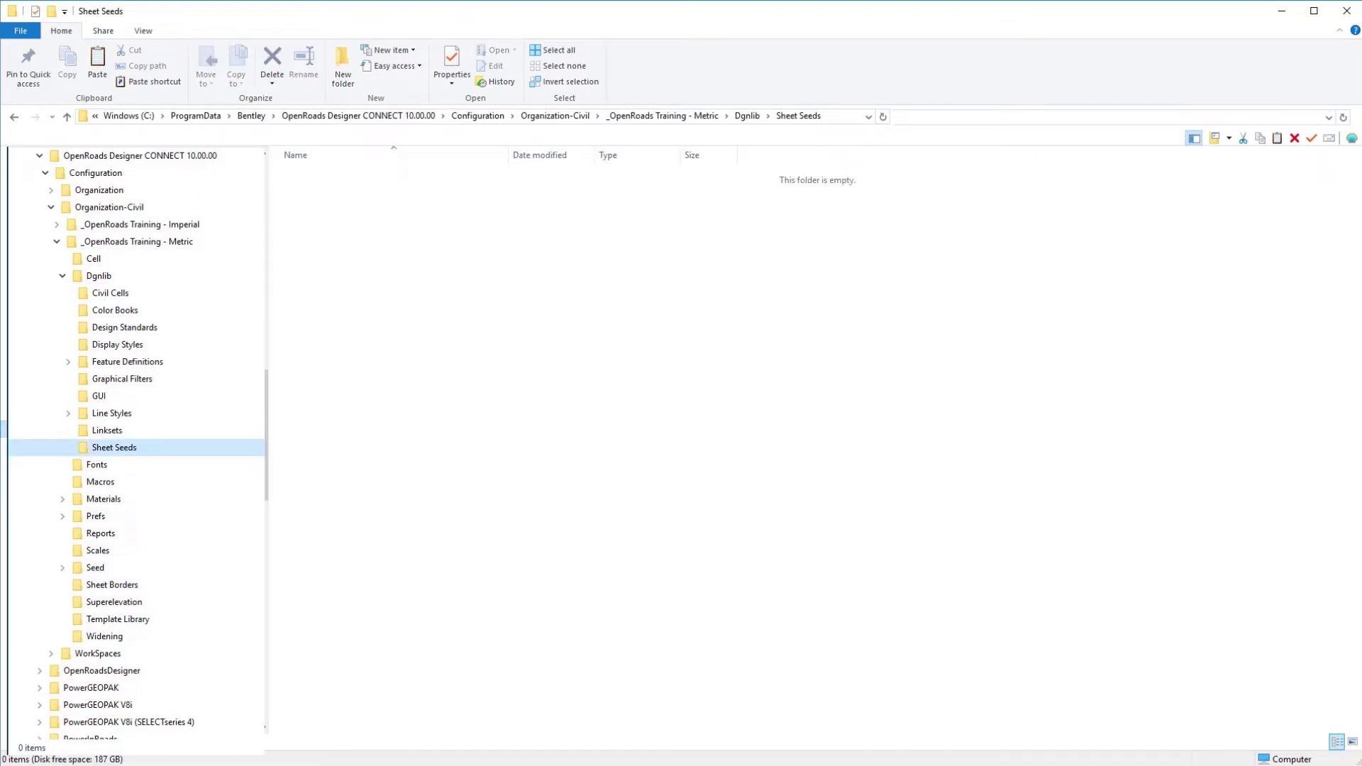
right_click(310, 222)
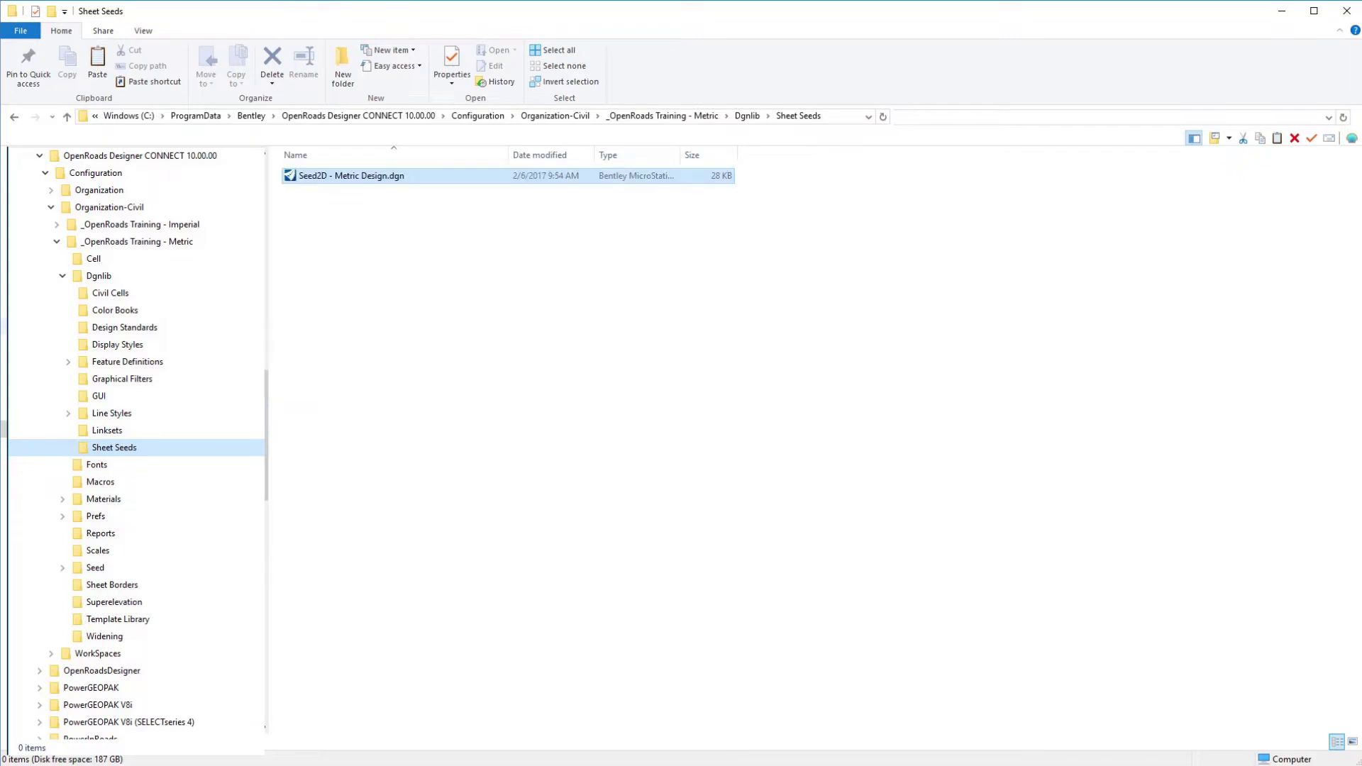
Step: Rename the copied seed file to 'Plan or Profile Start Seed'
right_click(344, 179)
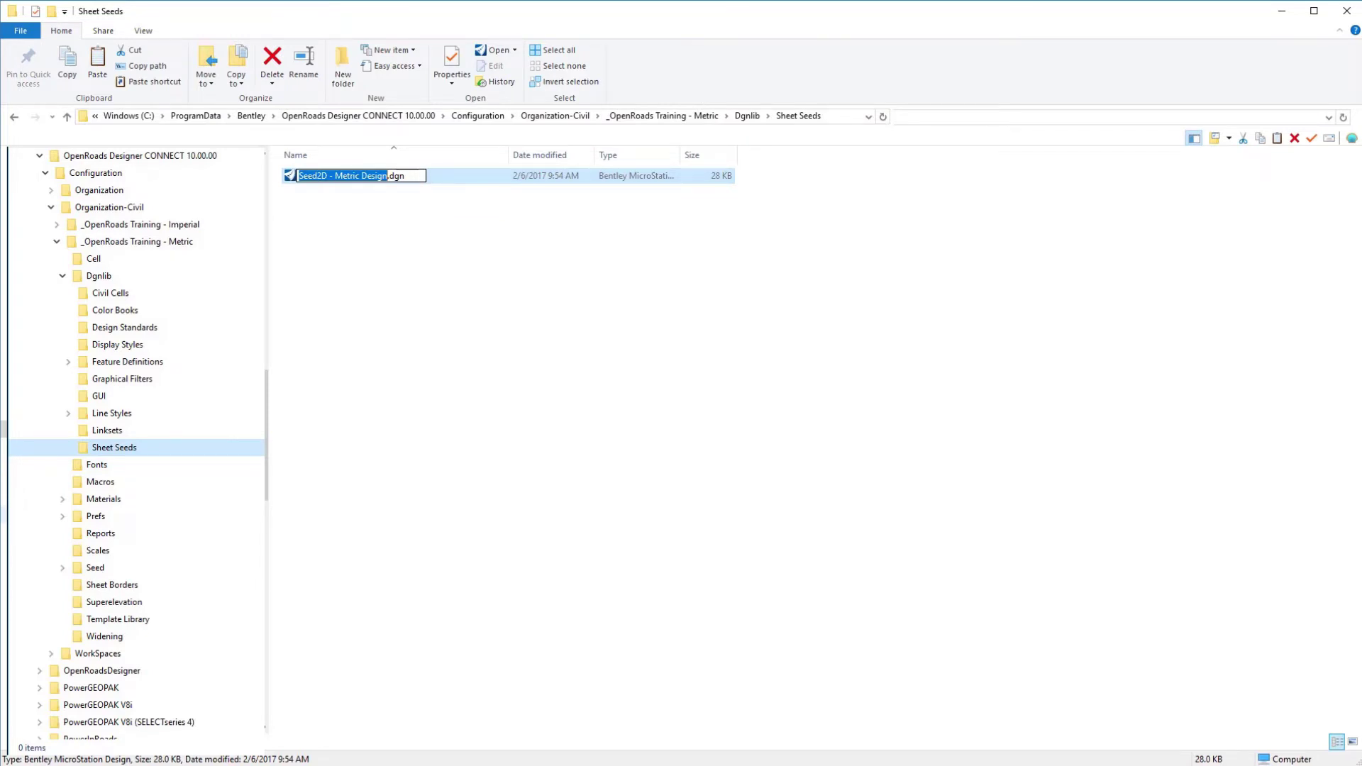
text(Plan or P)
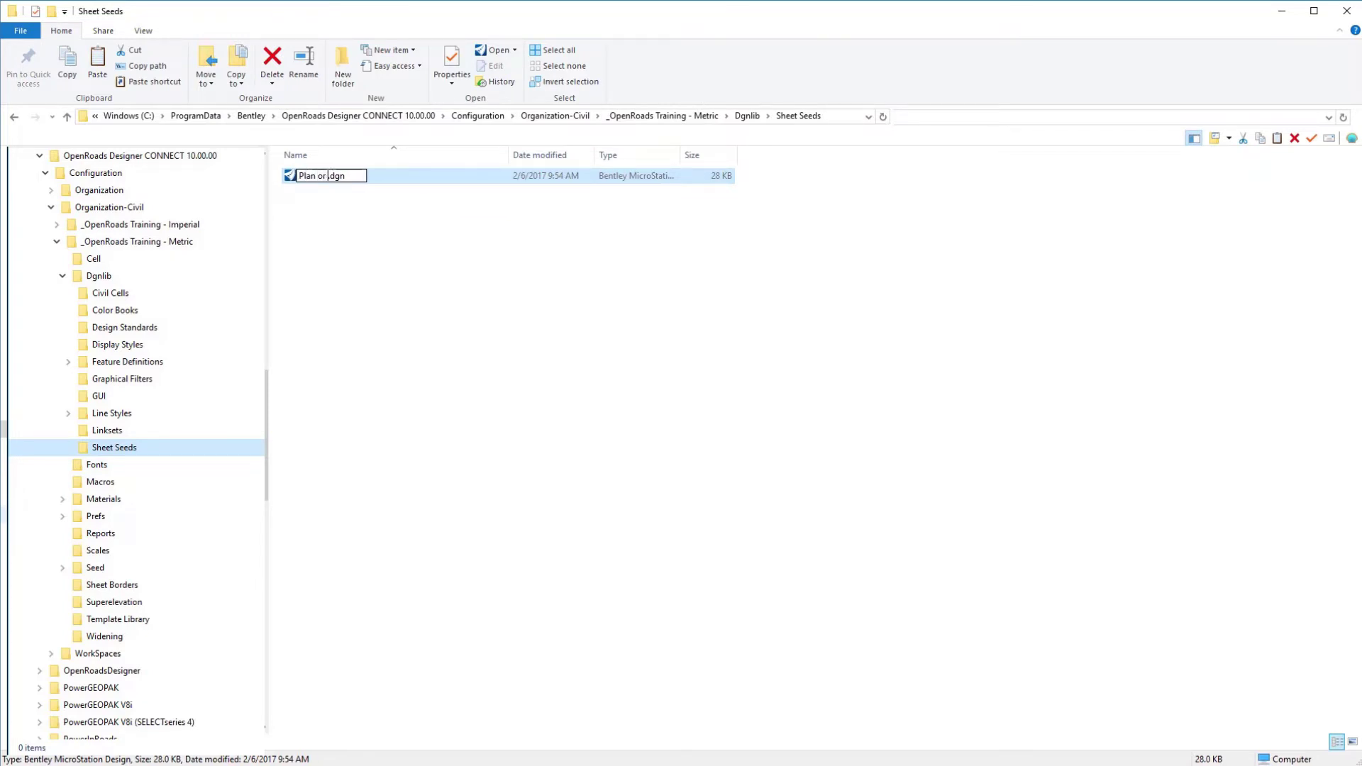
text(rofile Start Seed)
key(Return)
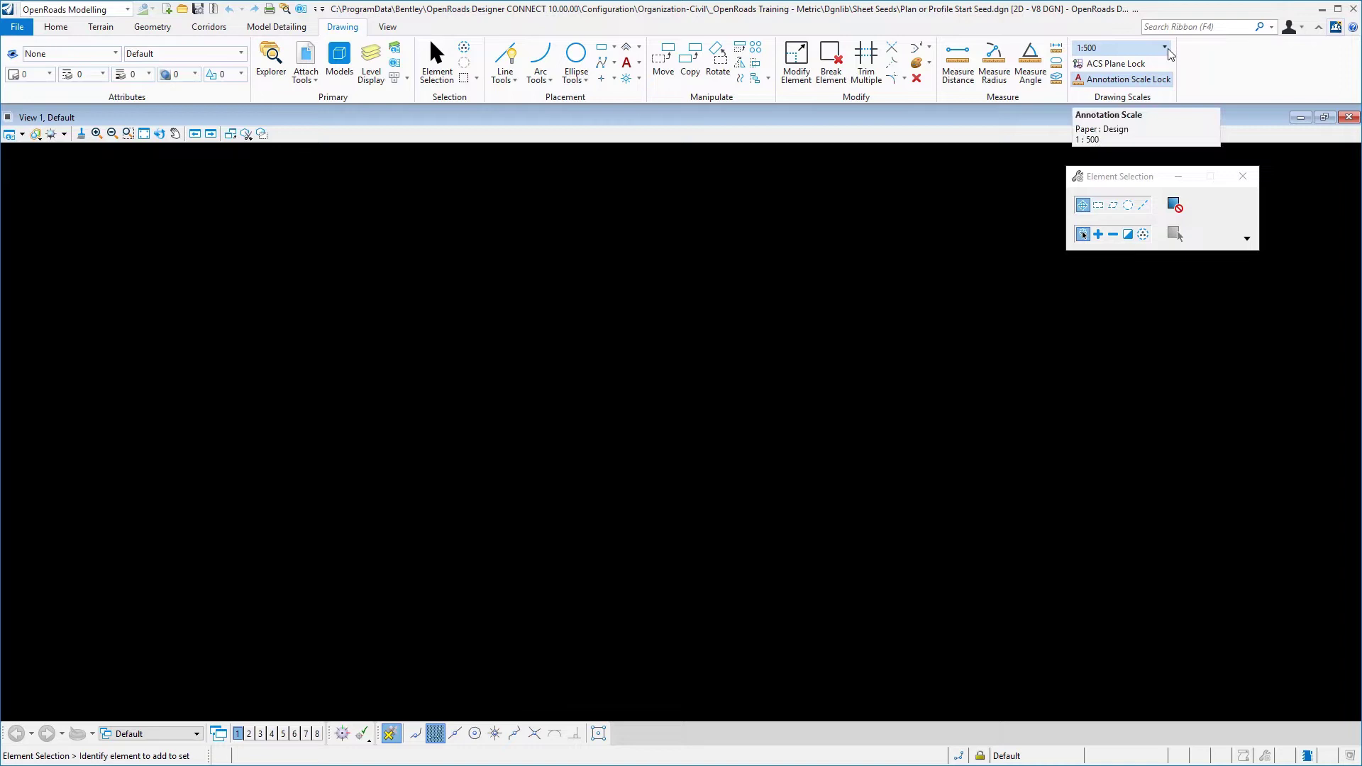
Step: Keep the 1:500 annotation scale and check the Meters/Millimeters working units in Design File Settings without changes
click(1167, 49)
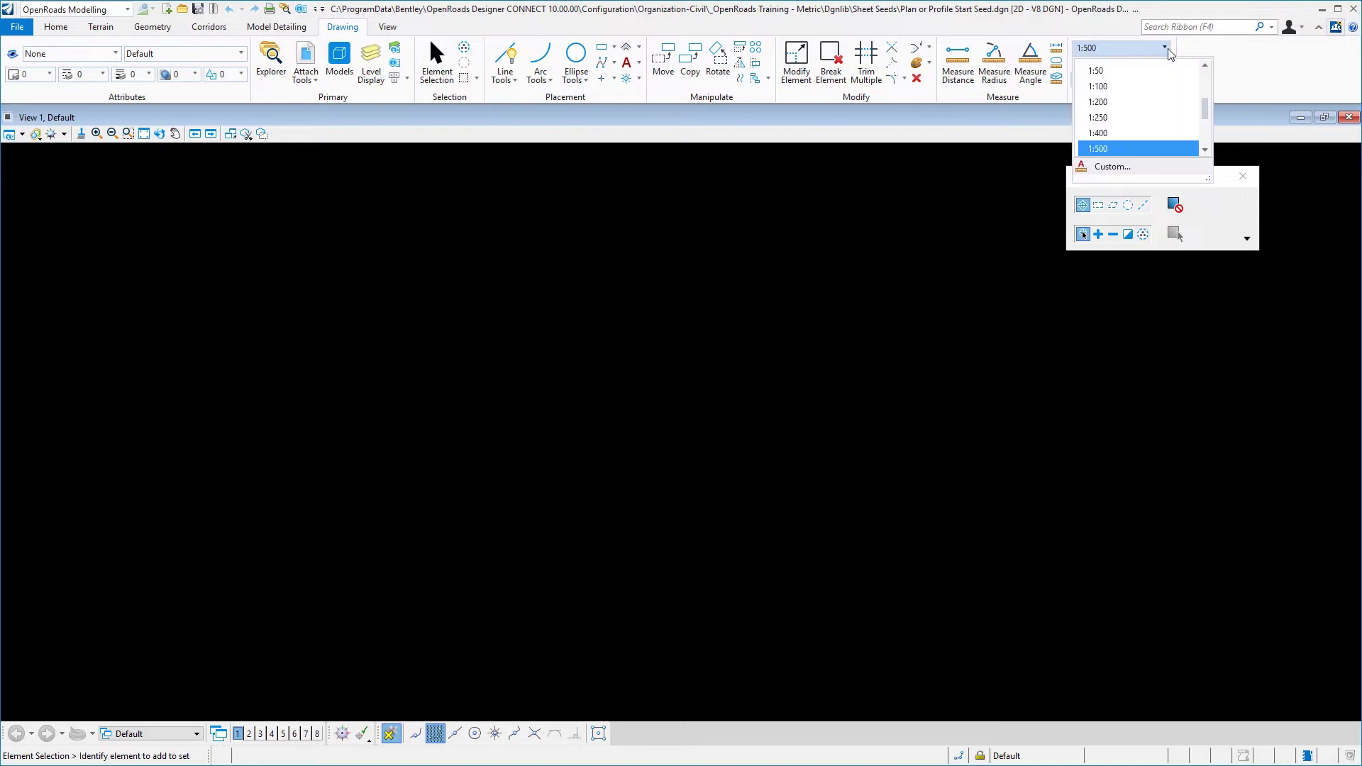
click(1098, 149)
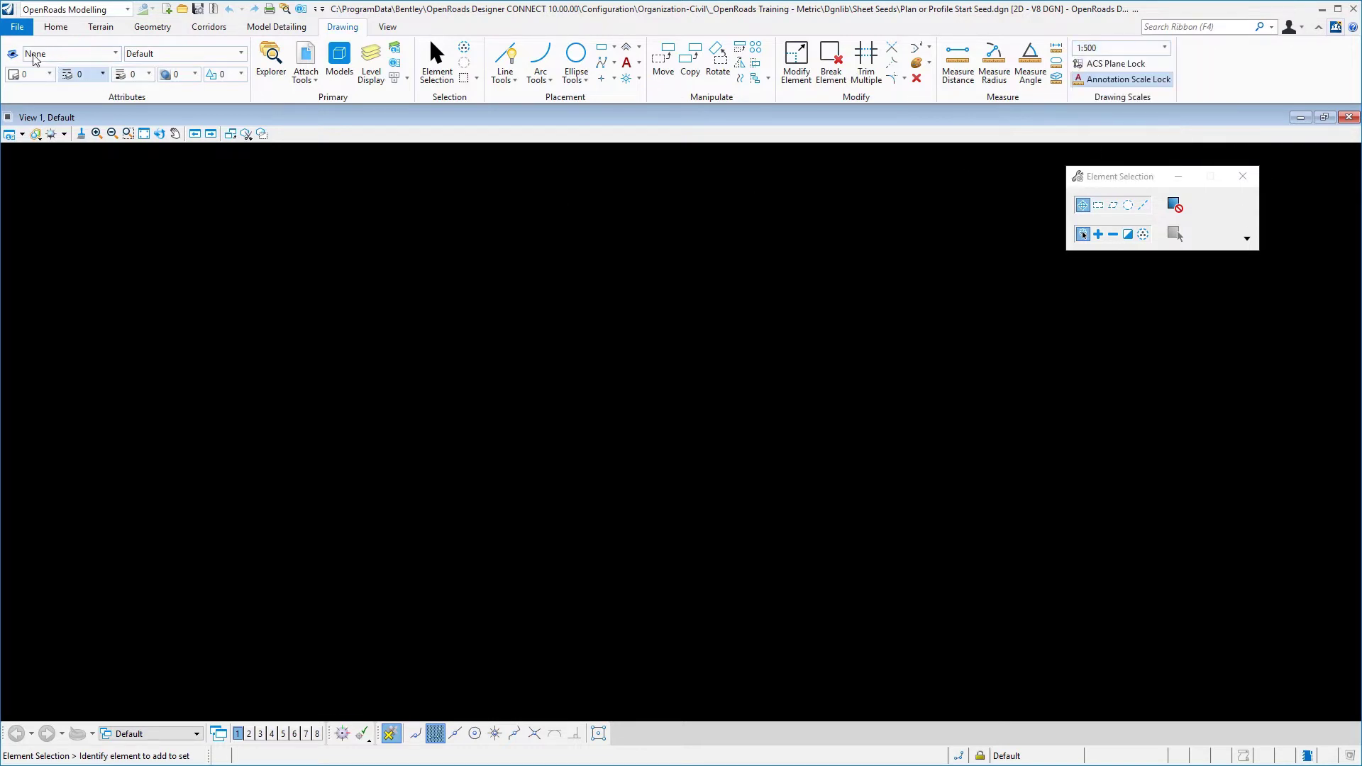
click(16, 30)
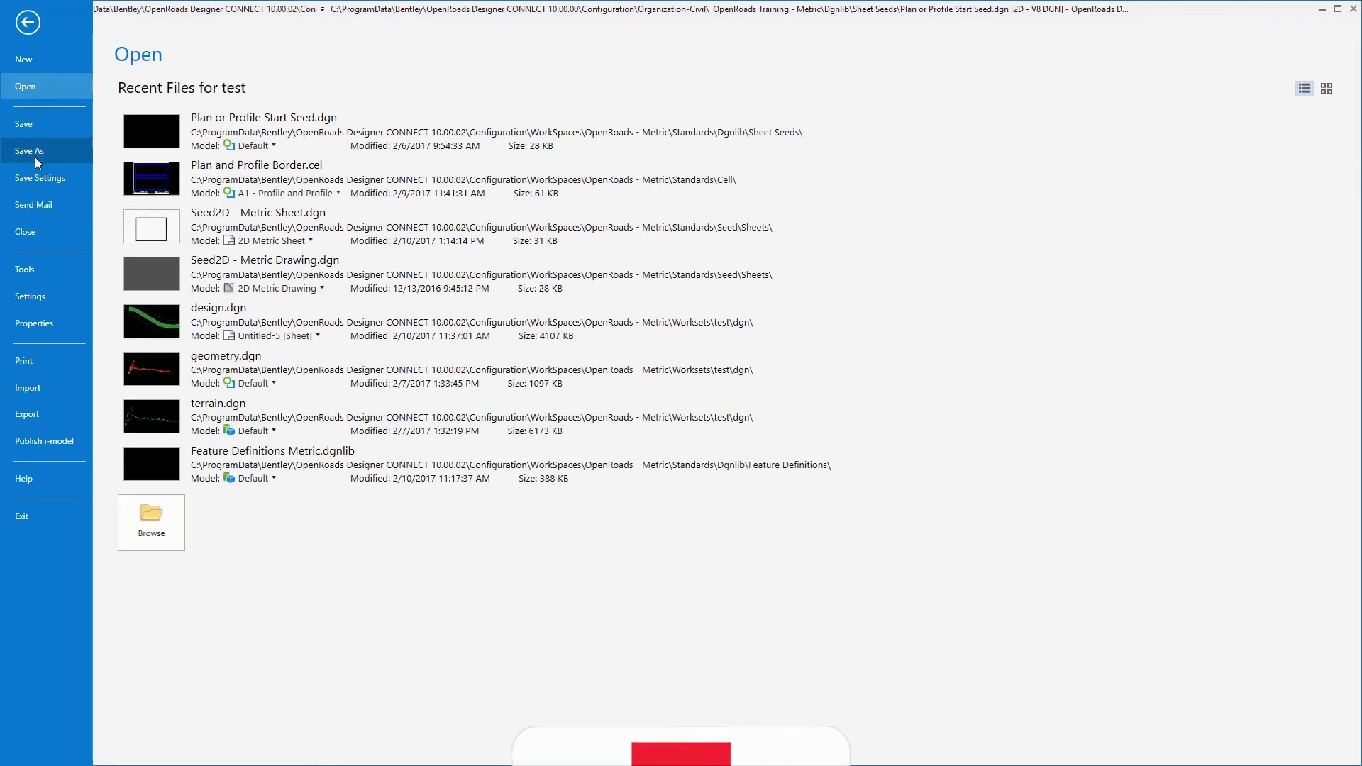
click(37, 286)
click(167, 148)
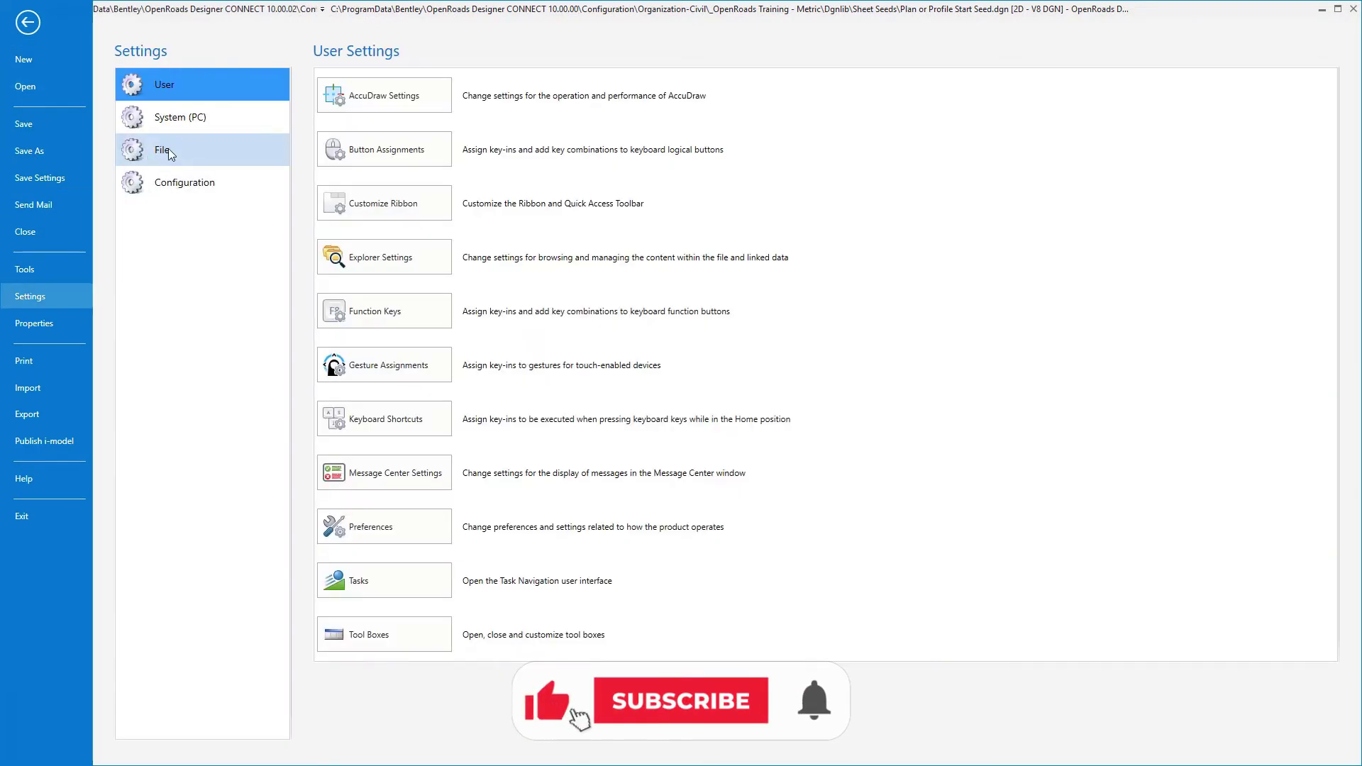
click(383, 314)
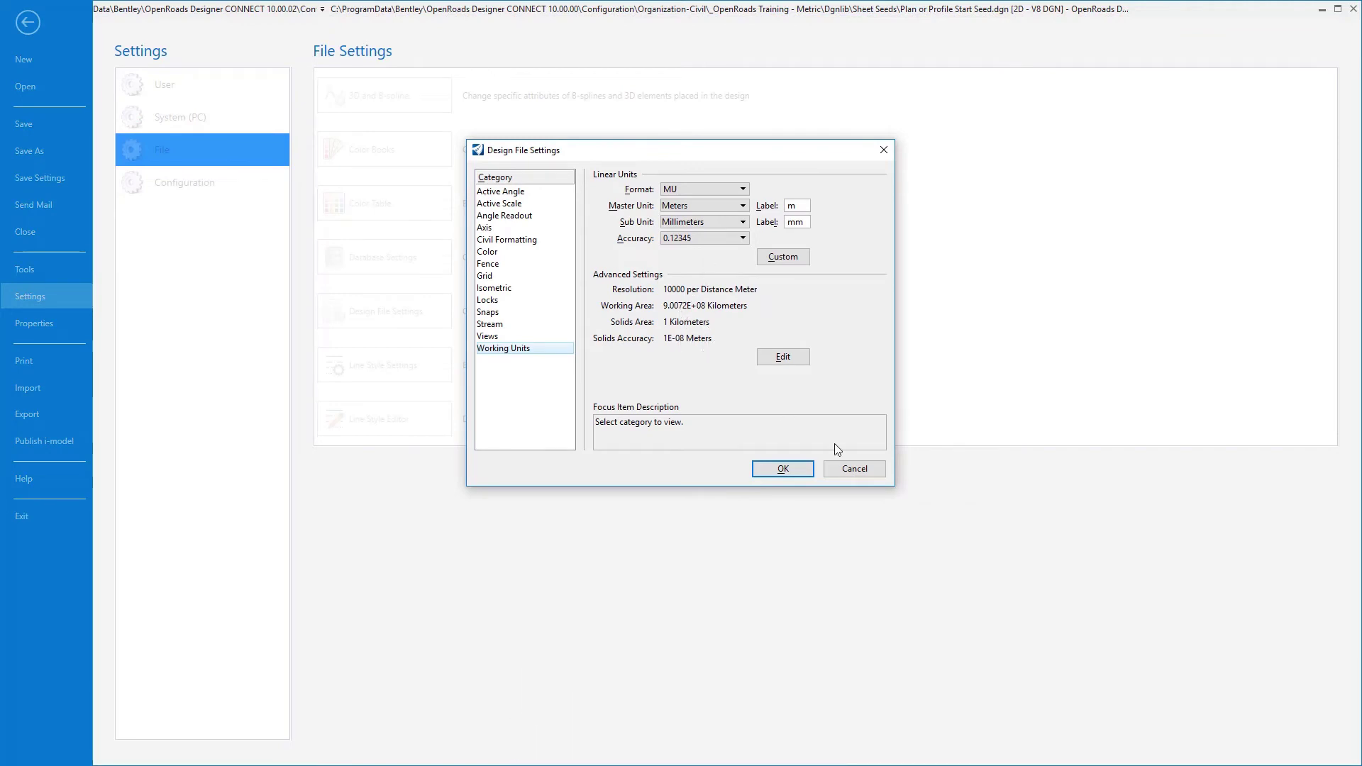
click(849, 471)
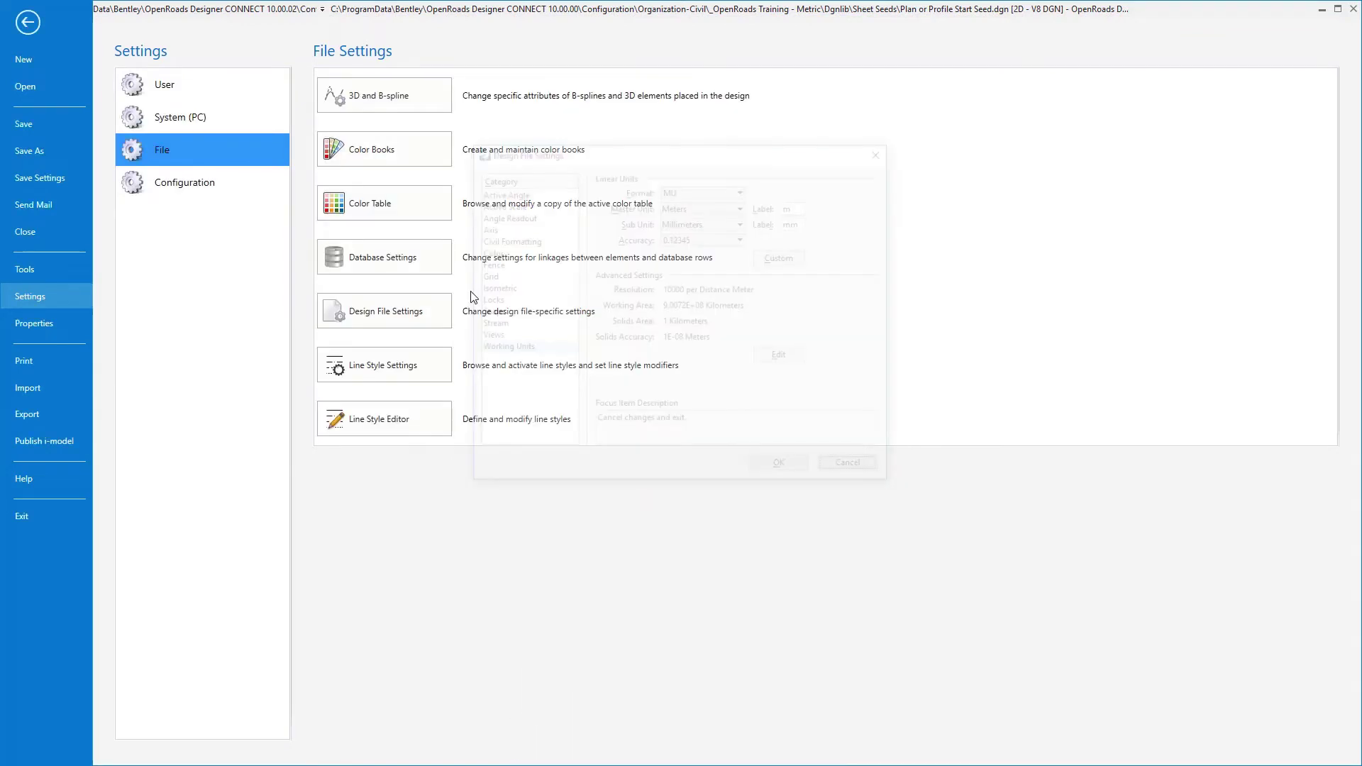
click(27, 23)
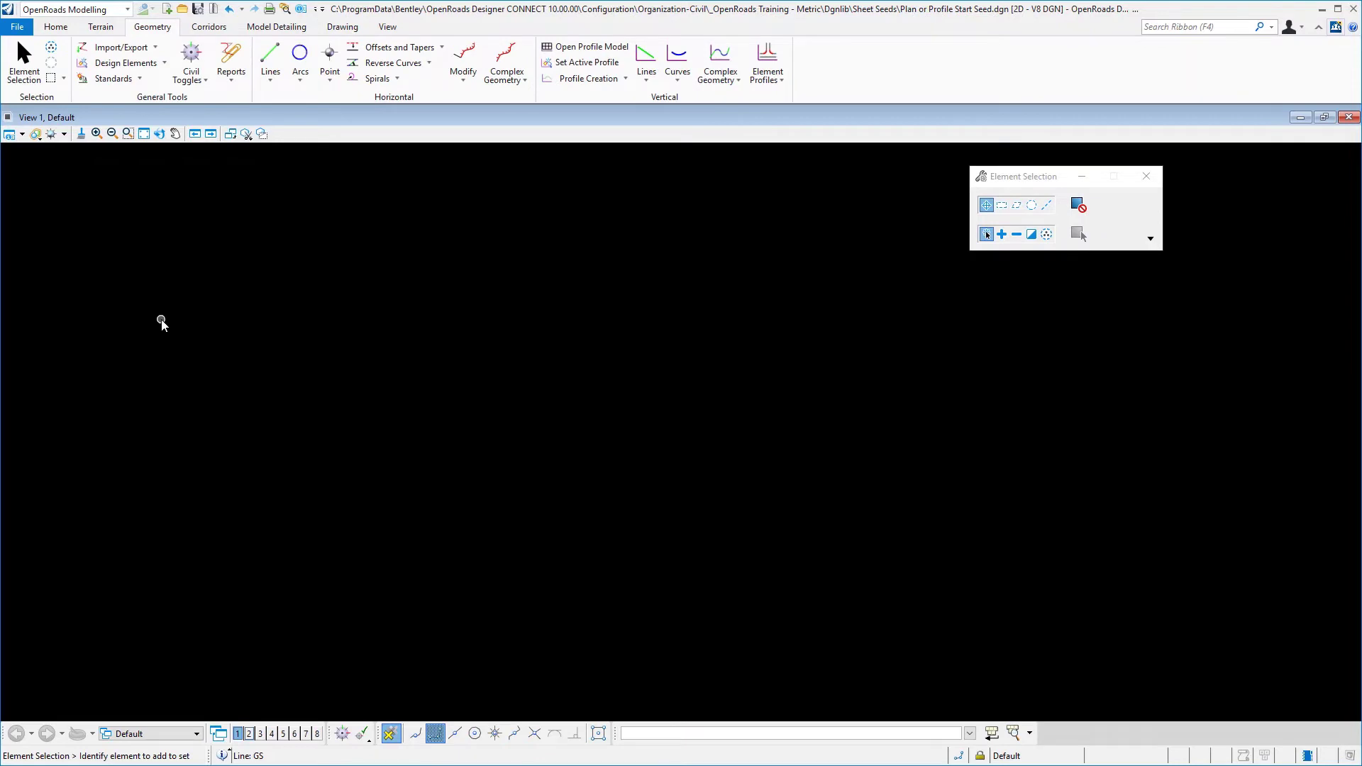
Step: In the OpenRoads Modeling workflow, start a Line with the Geom_Scratch feature definition
click(130, 10)
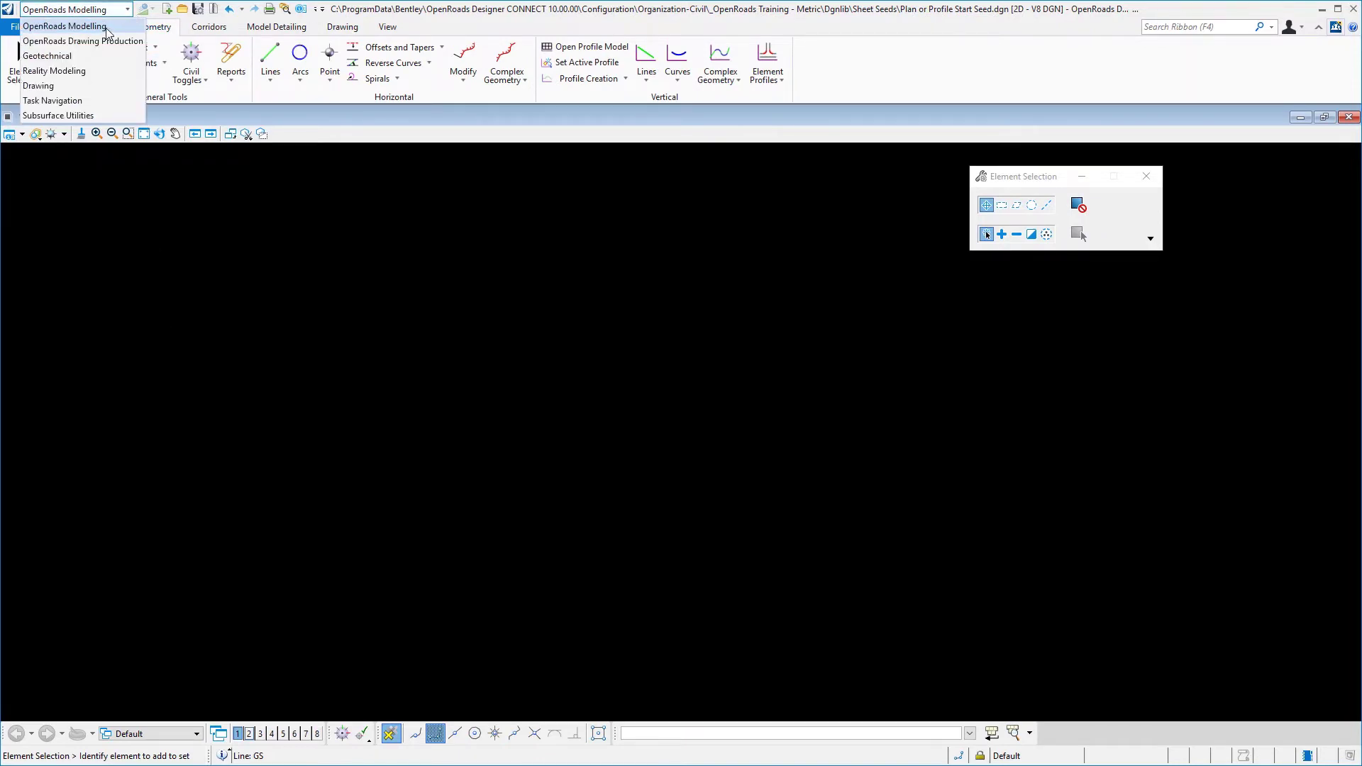
click(106, 34)
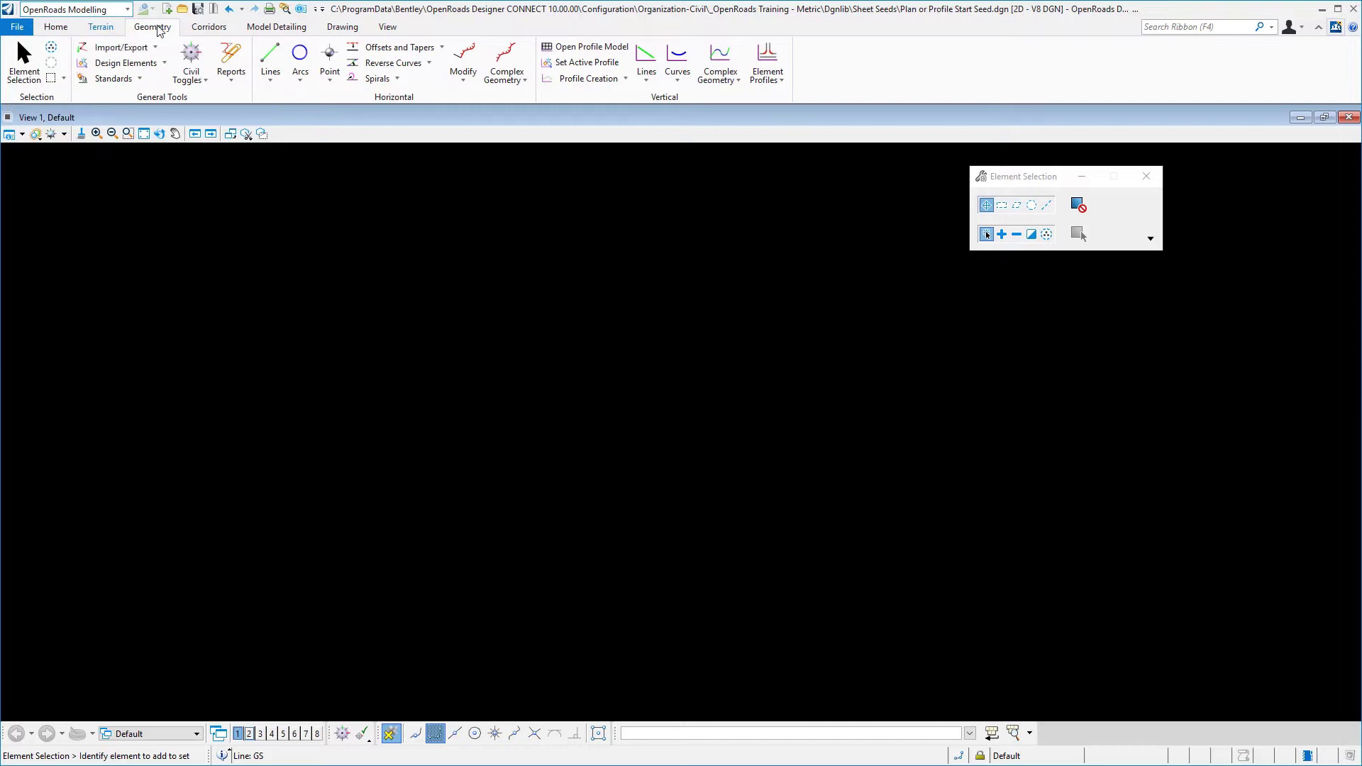
click(268, 62)
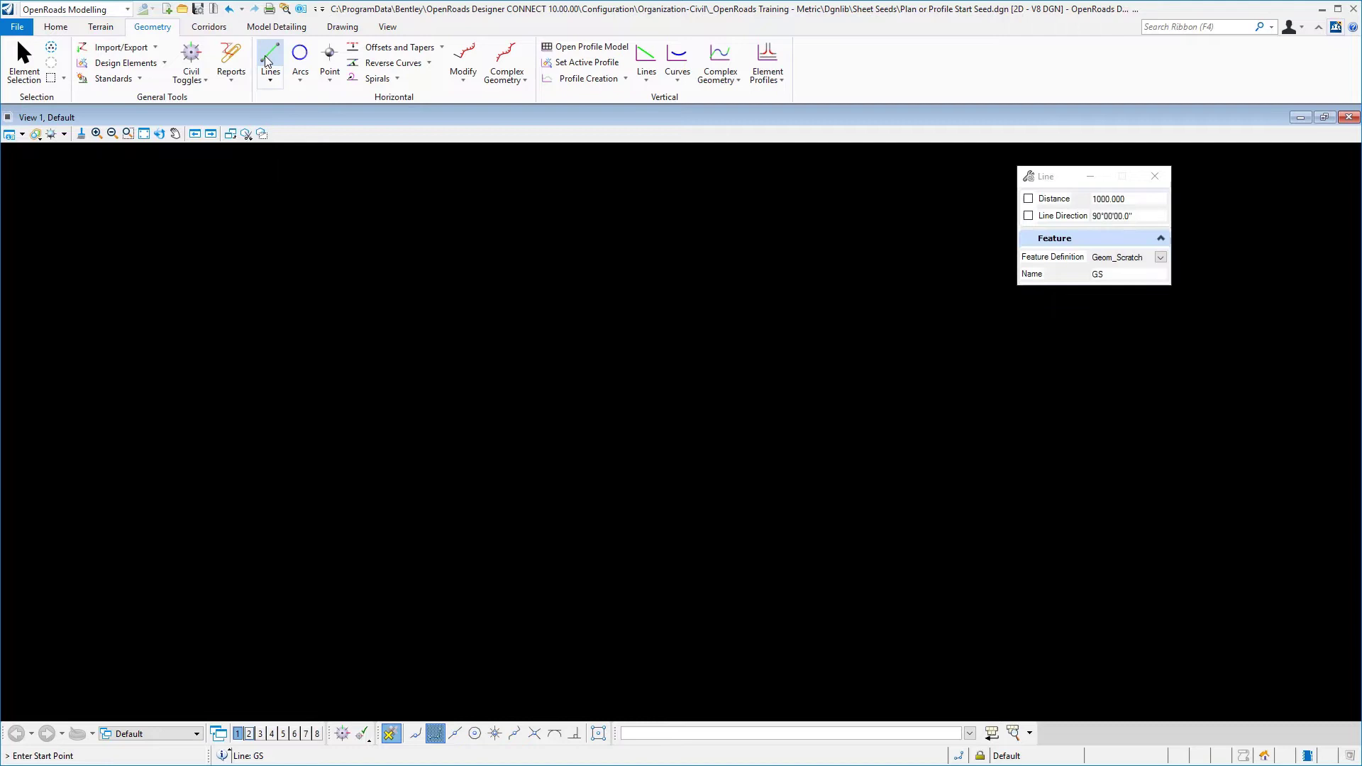
click(1161, 257)
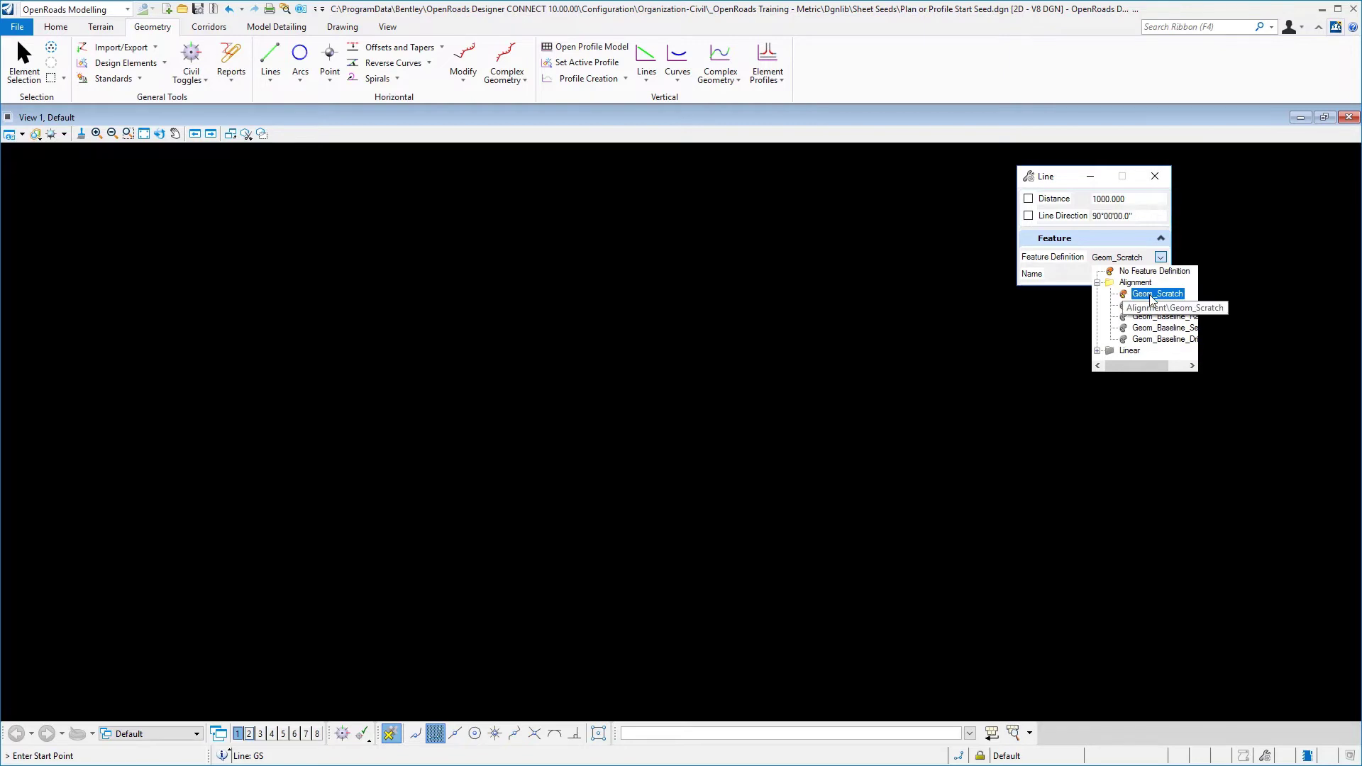
click(1150, 296)
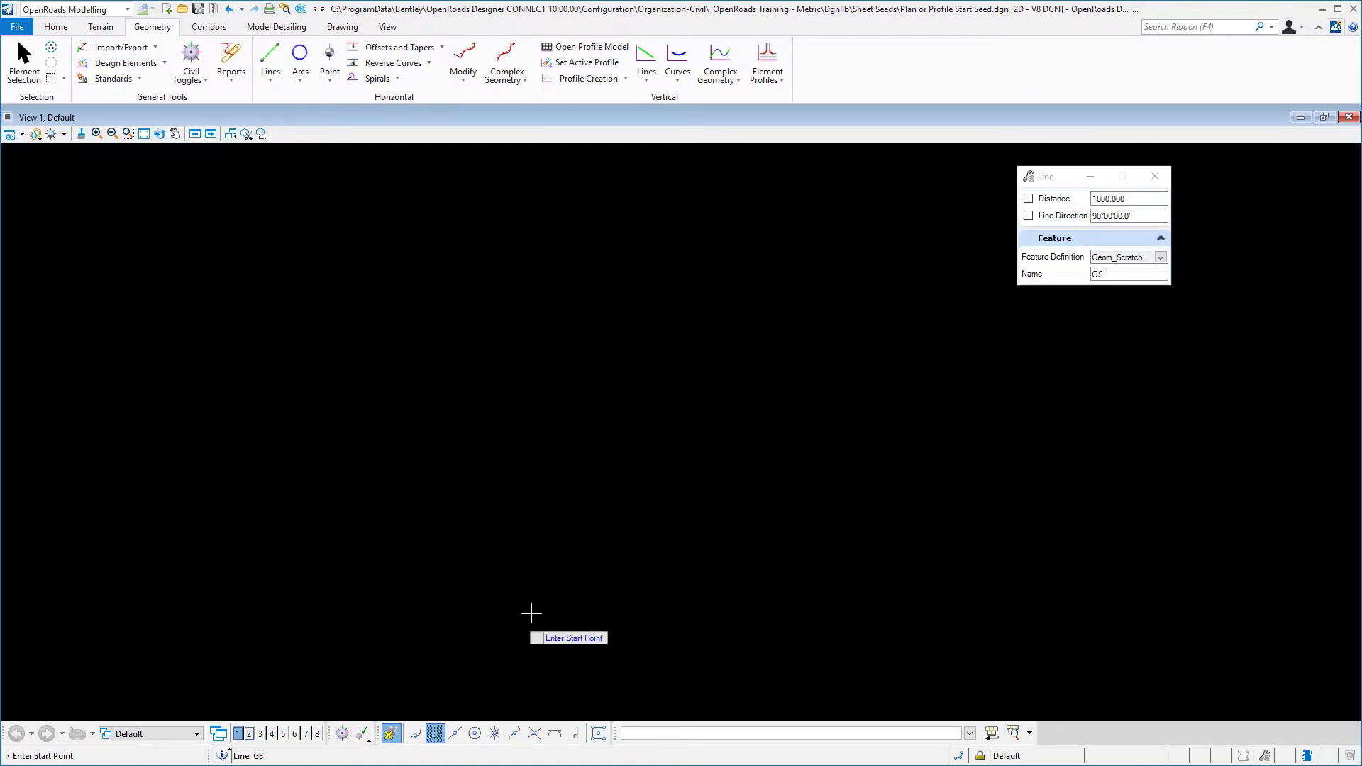
Step: Draw the line from start point 0,0 with a length of 1000 at a 90° direction
click(633, 735)
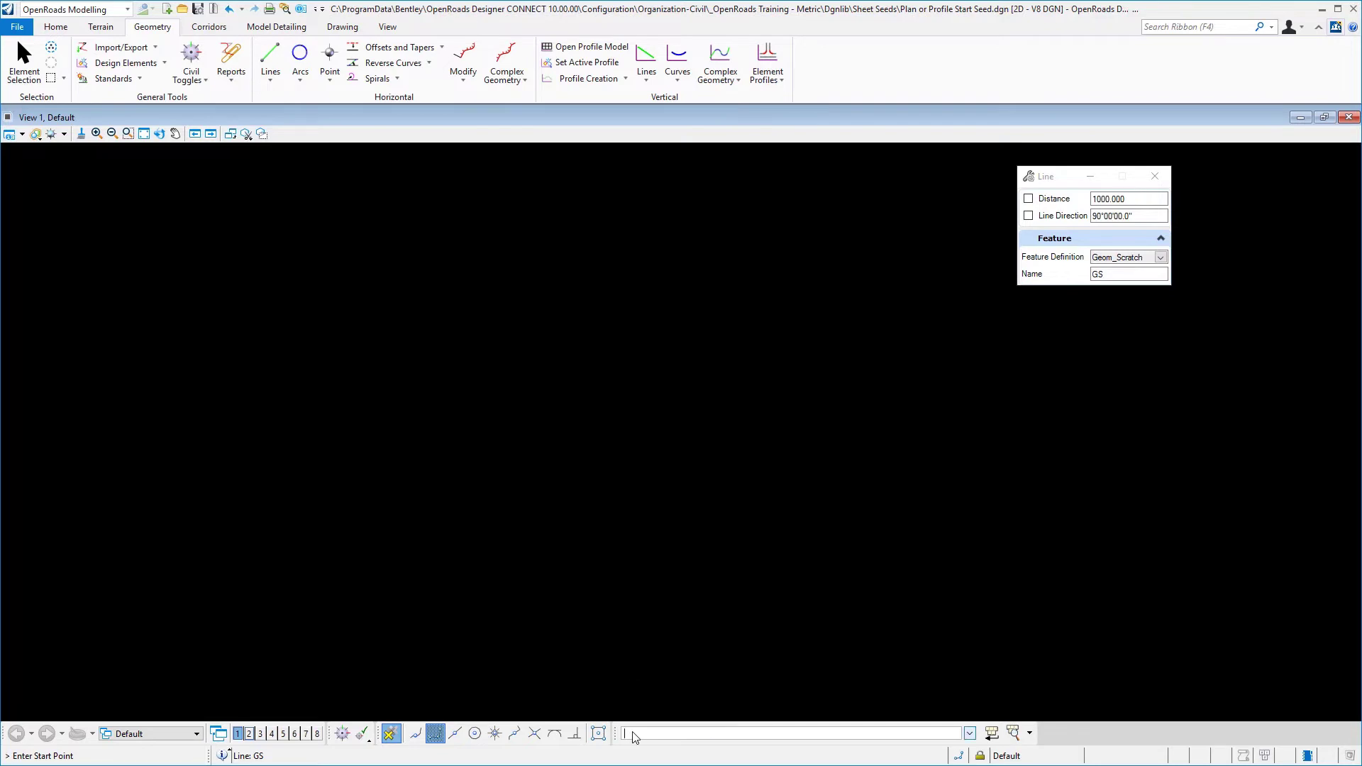
text(xy=0,90)
key(BackSpace)
key(BackSpace)
text(0)
key(Return)
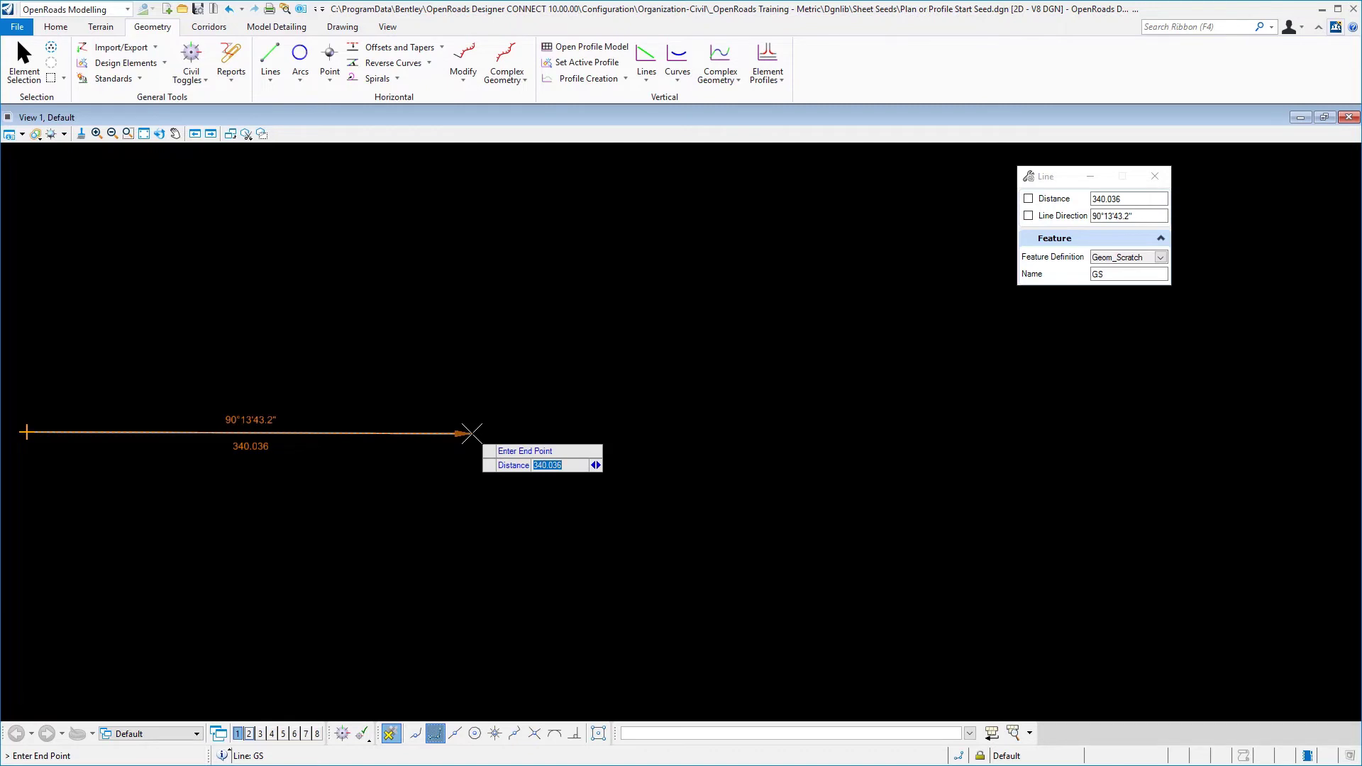
text(1000)
key(Return)
key(Right)
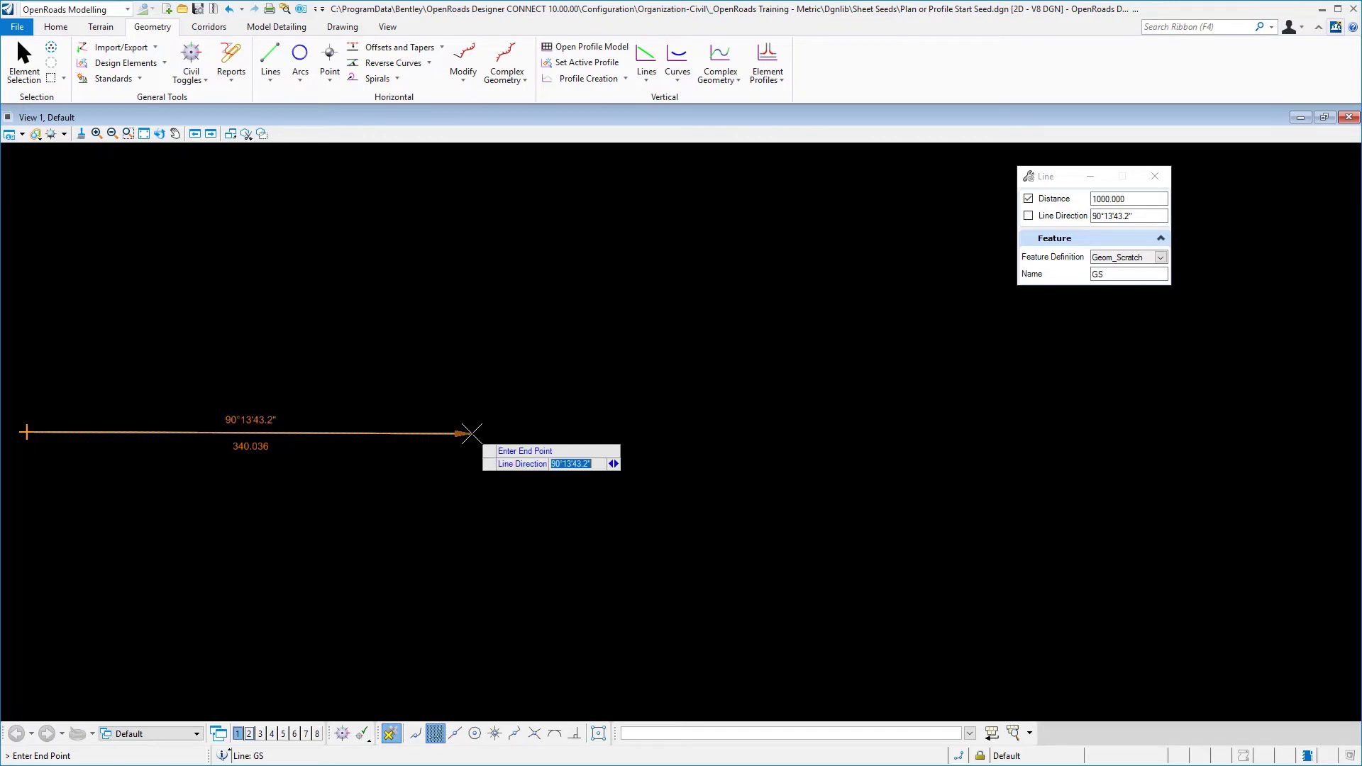
text(90)
key(Return)
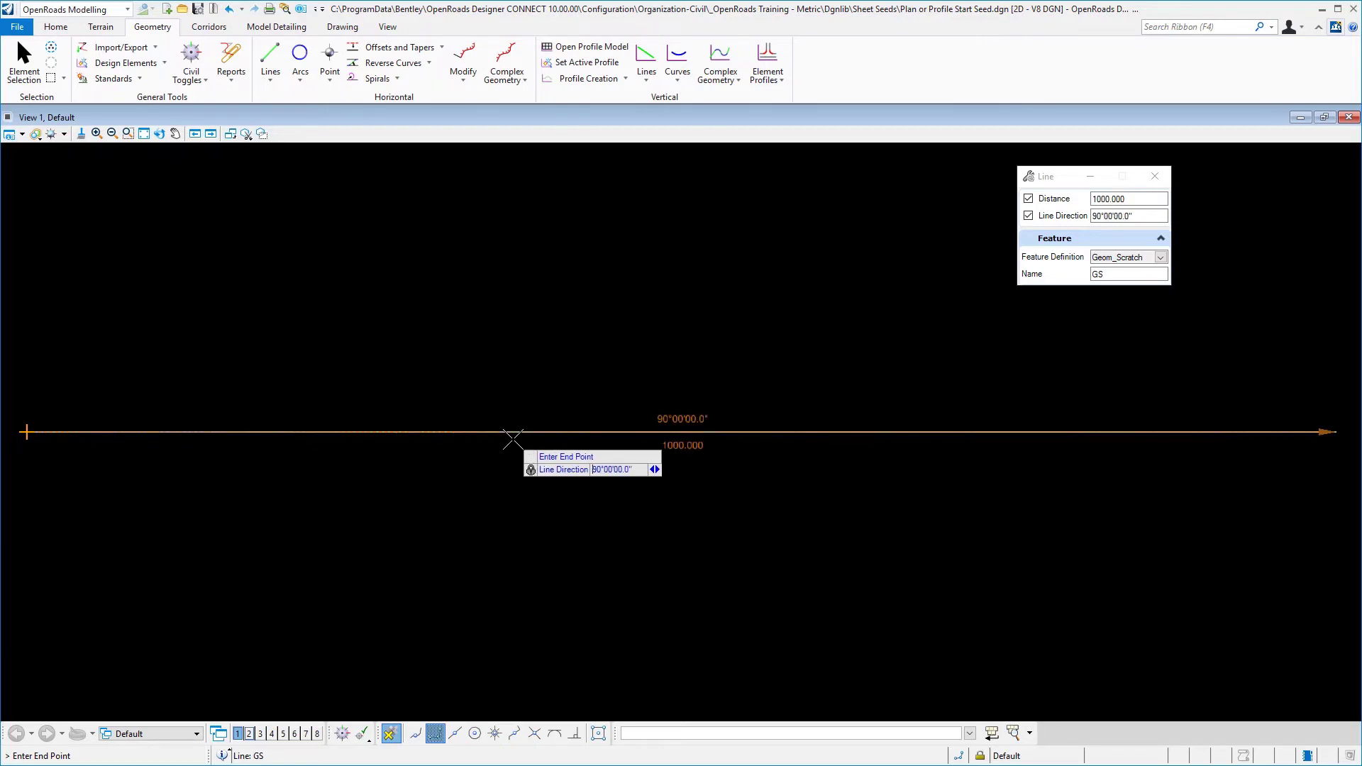
click(512, 440)
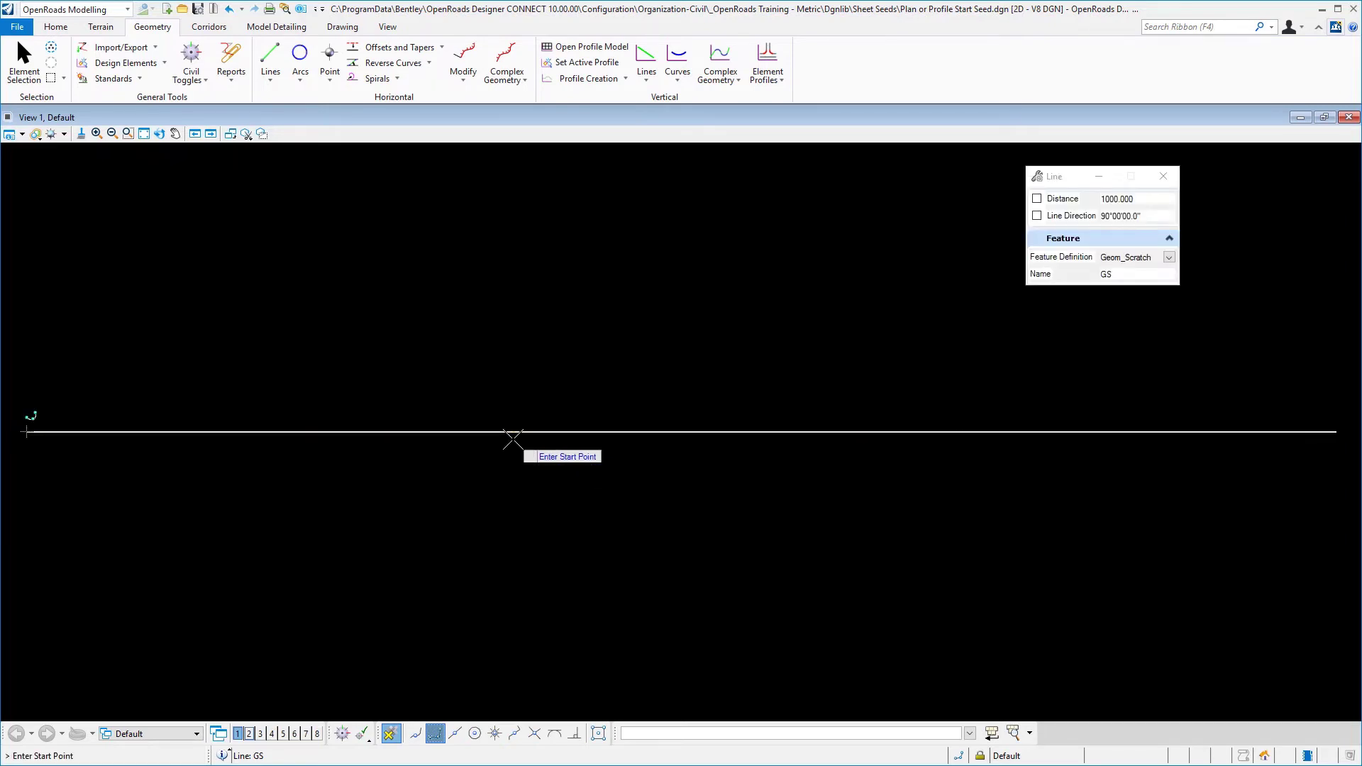
Step: Apply Profile By Constant Elevation at elevation 10 to the 1000 m GS line
right_click(512, 440)
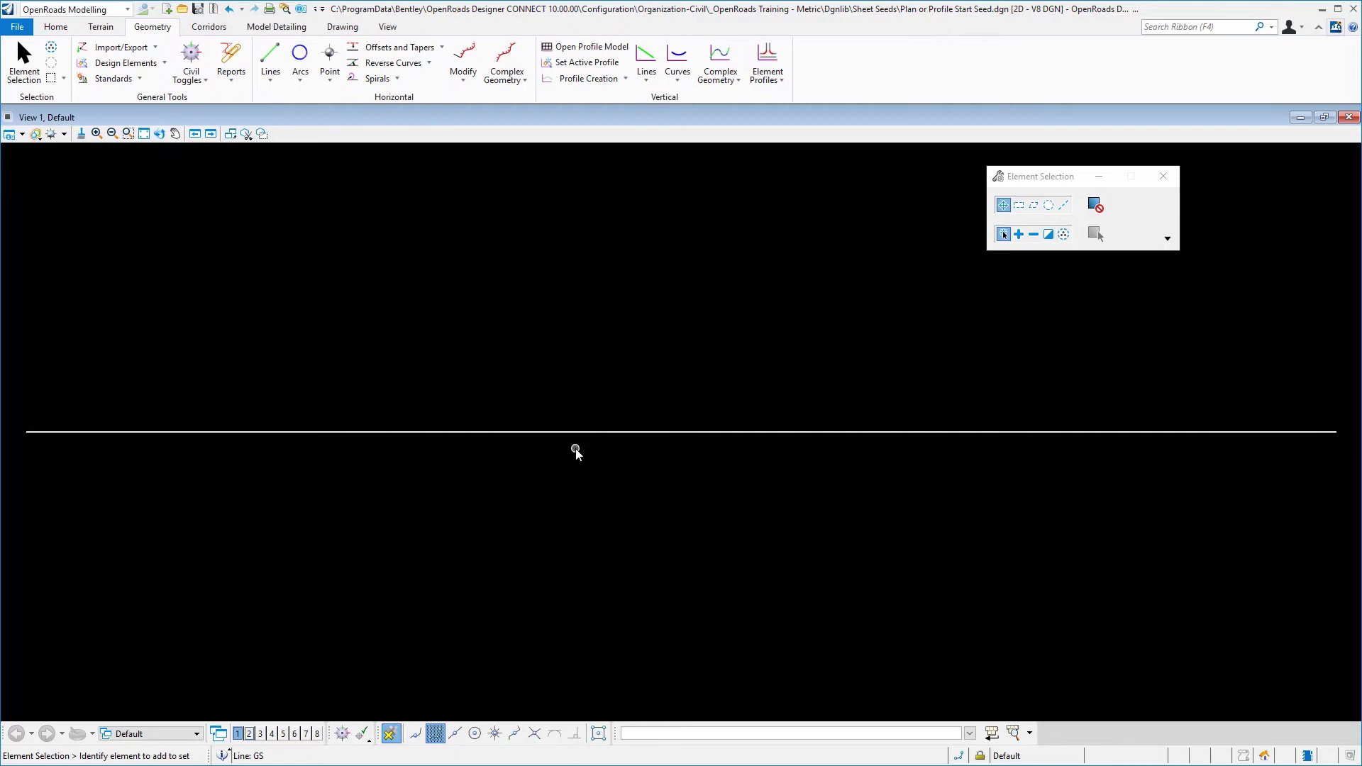
click(586, 433)
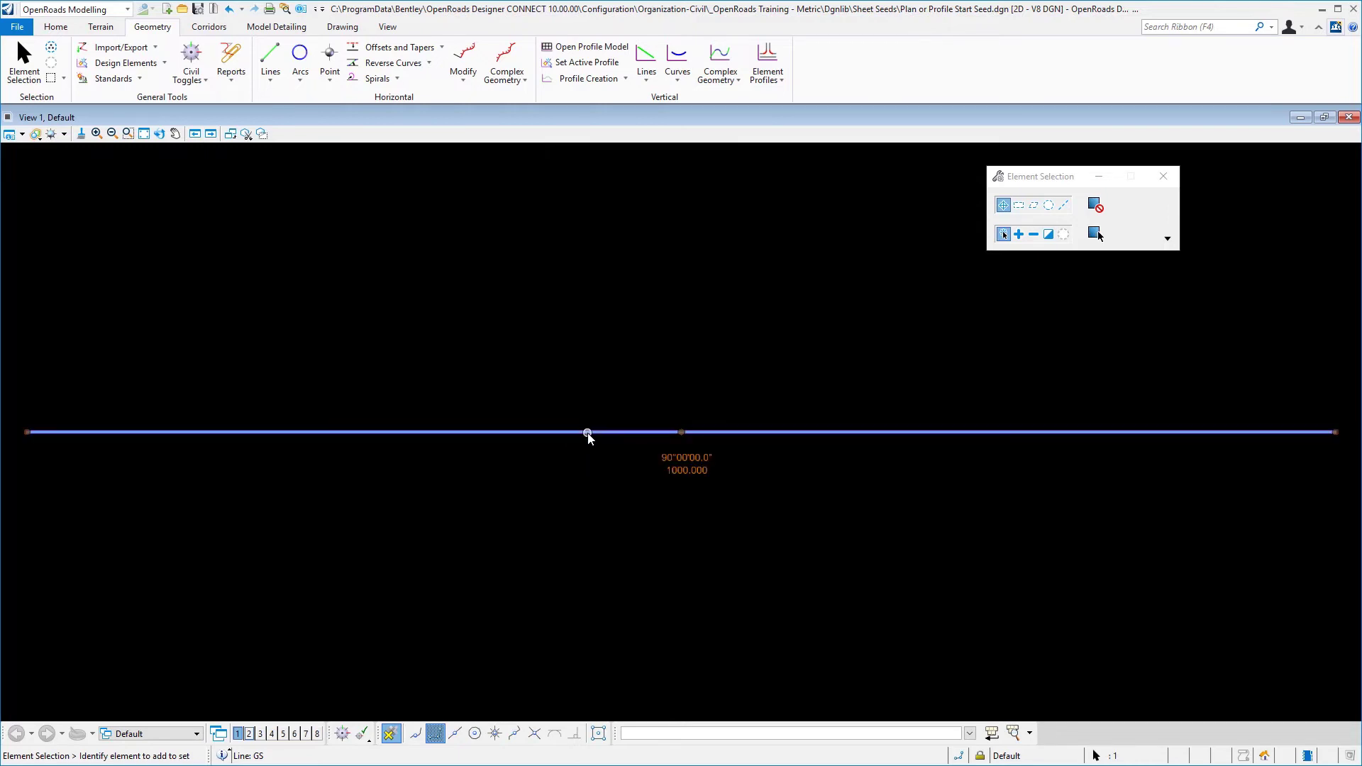
click(781, 80)
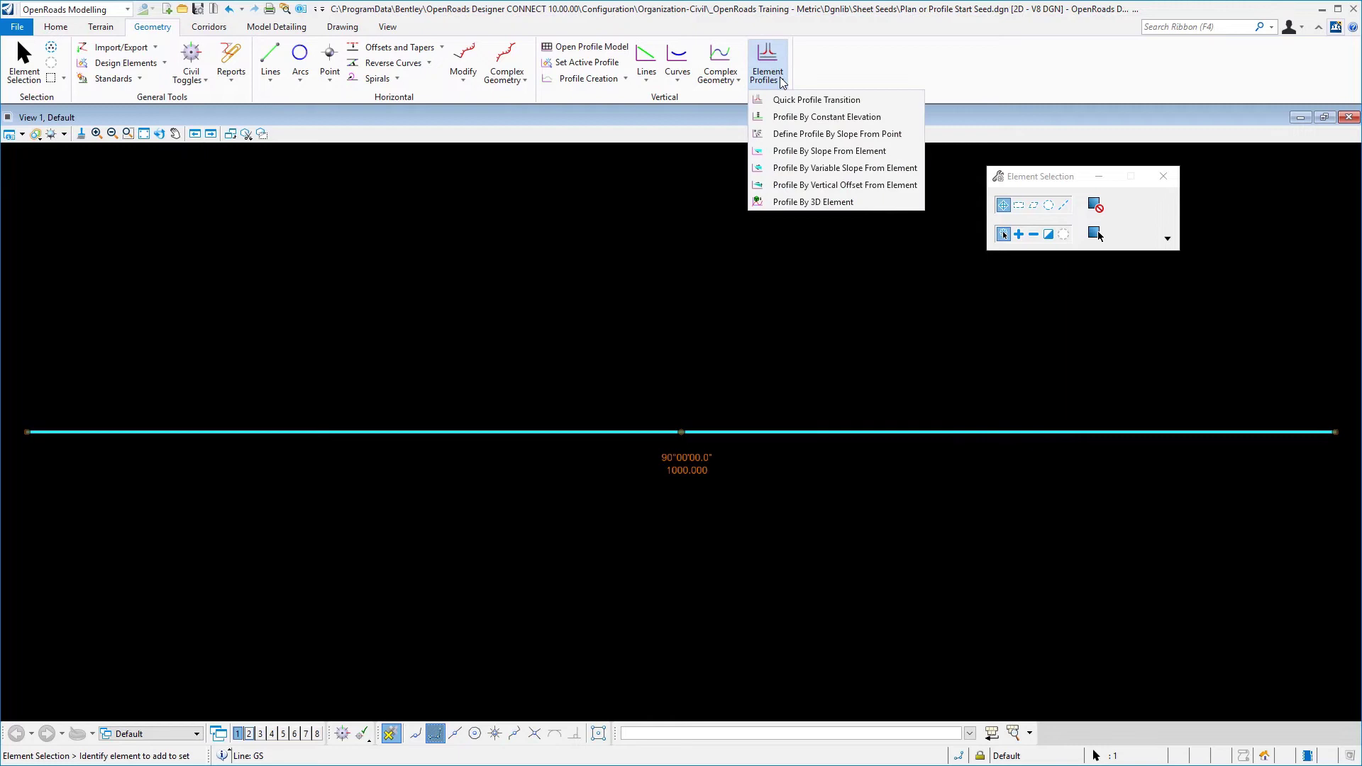
click(794, 118)
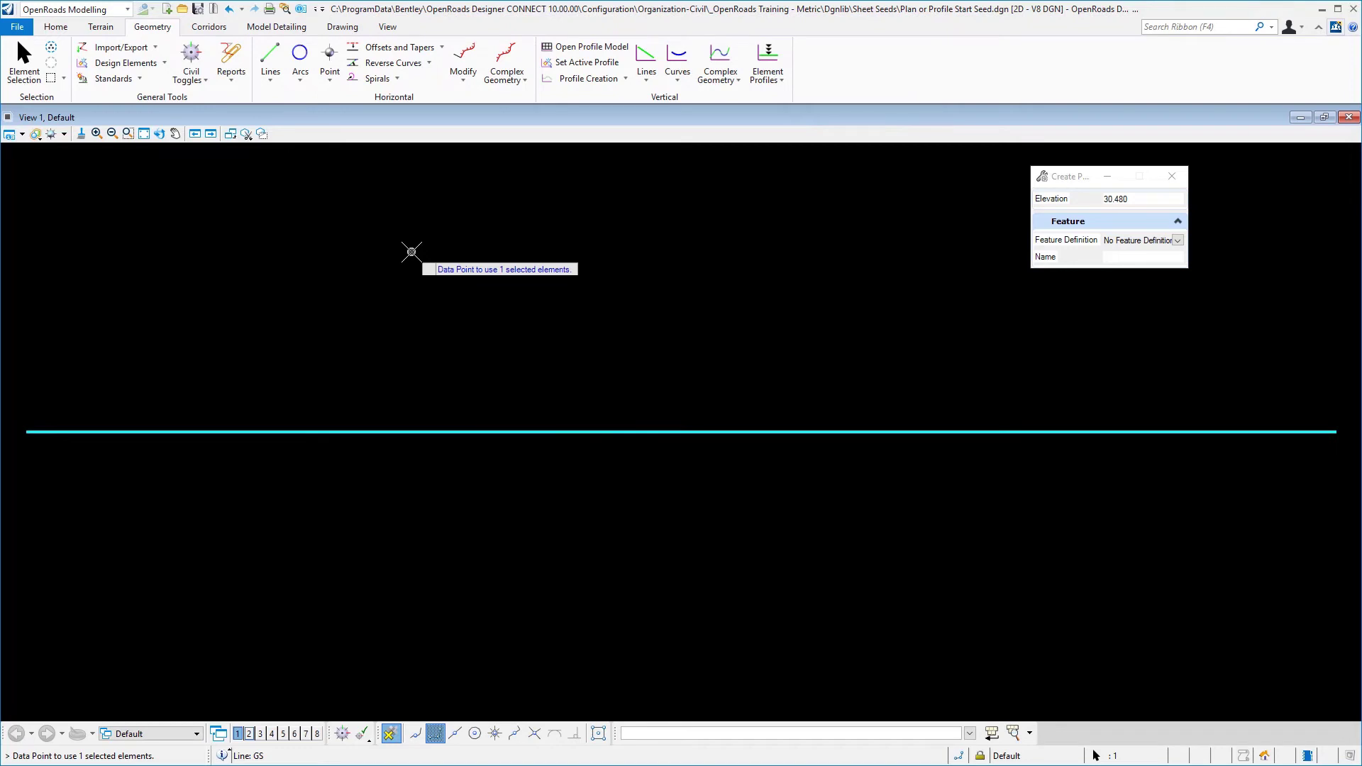
click(411, 252)
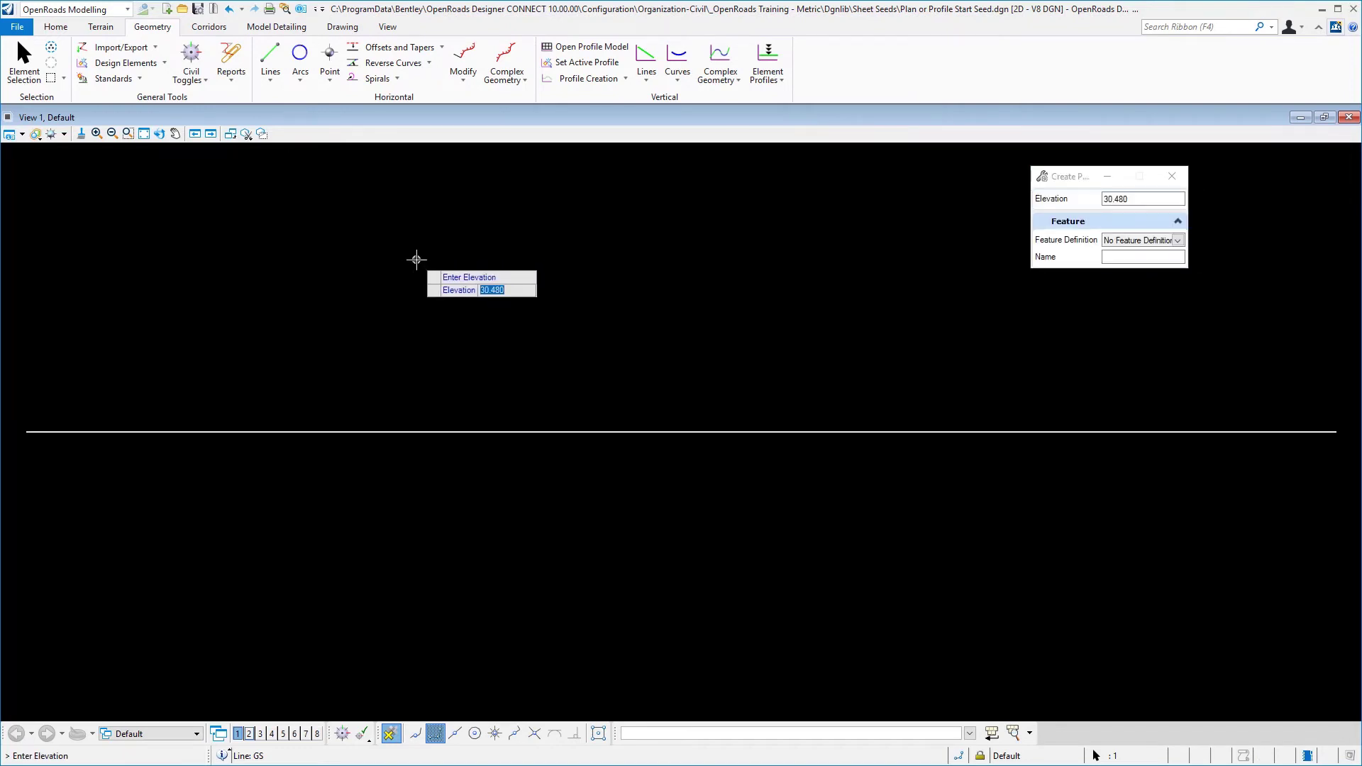
text(10)
key(Return)
click(434, 259)
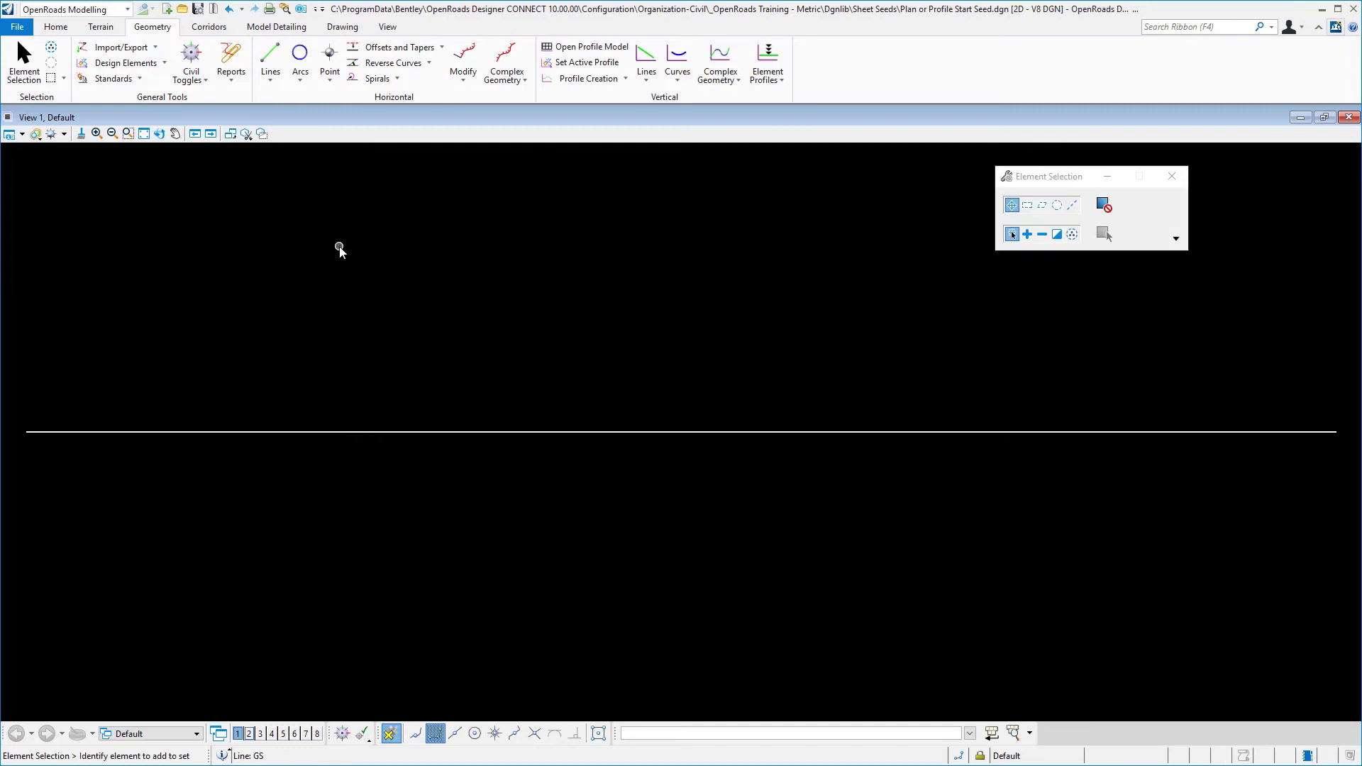
Step: Split the window into 2 views
right_click(340, 250)
mouse_move(387, 263)
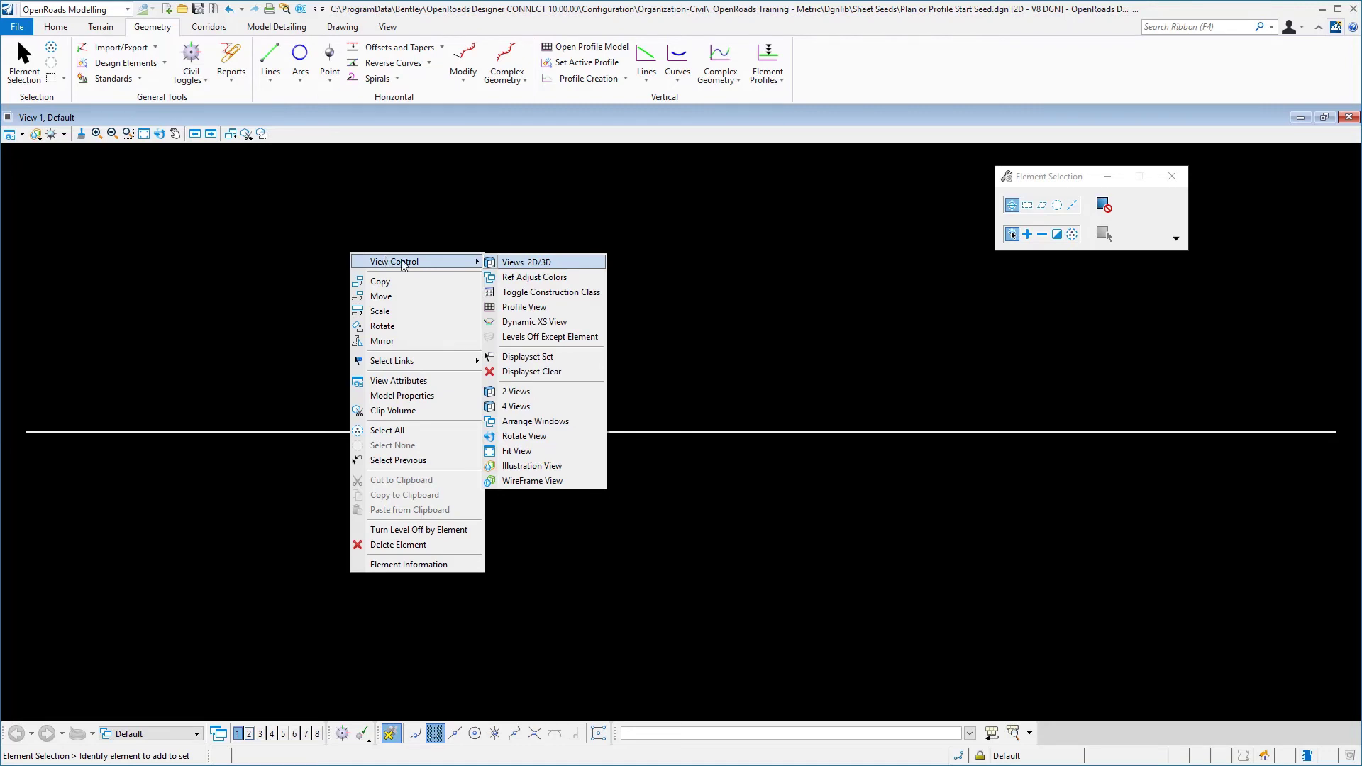
click(525, 392)
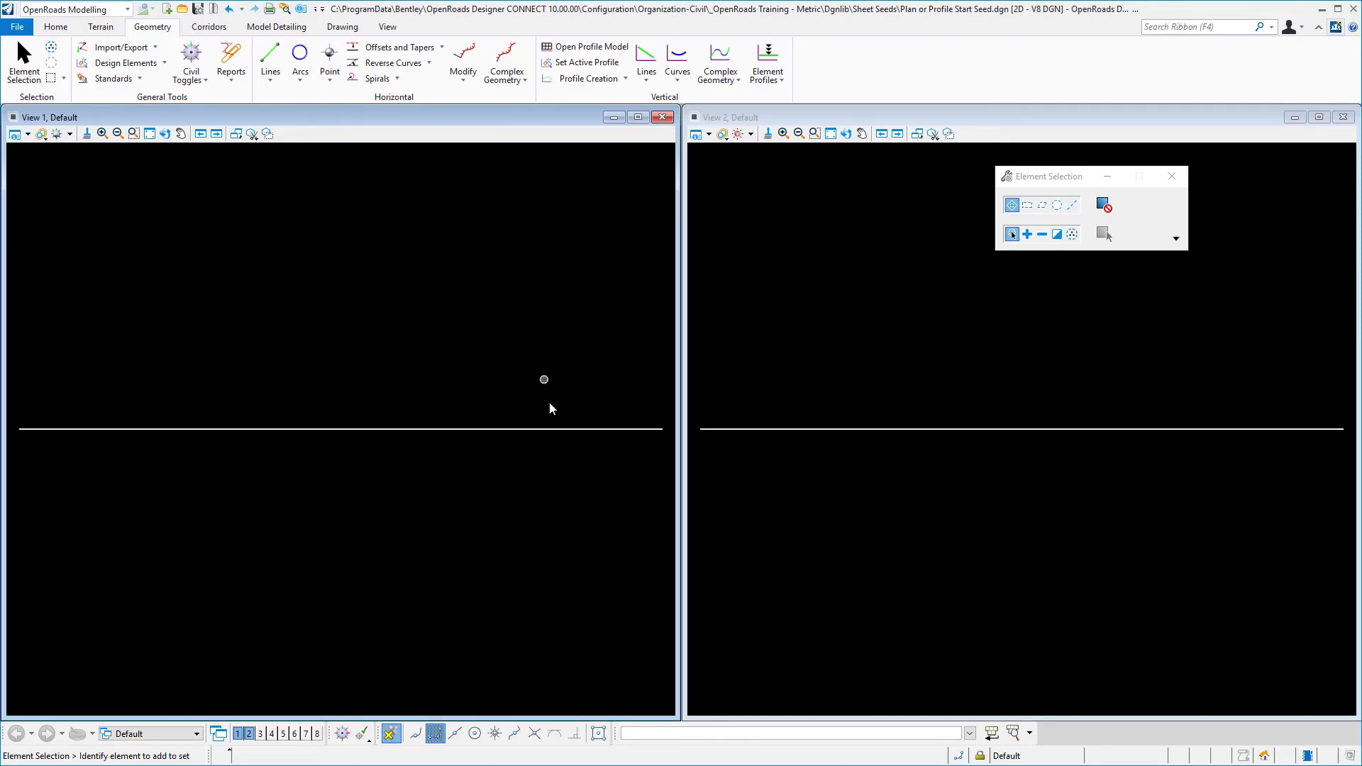
Step: Open the GS line's profile model in View 2, reactivate the plan view, and save settings
click(543, 429)
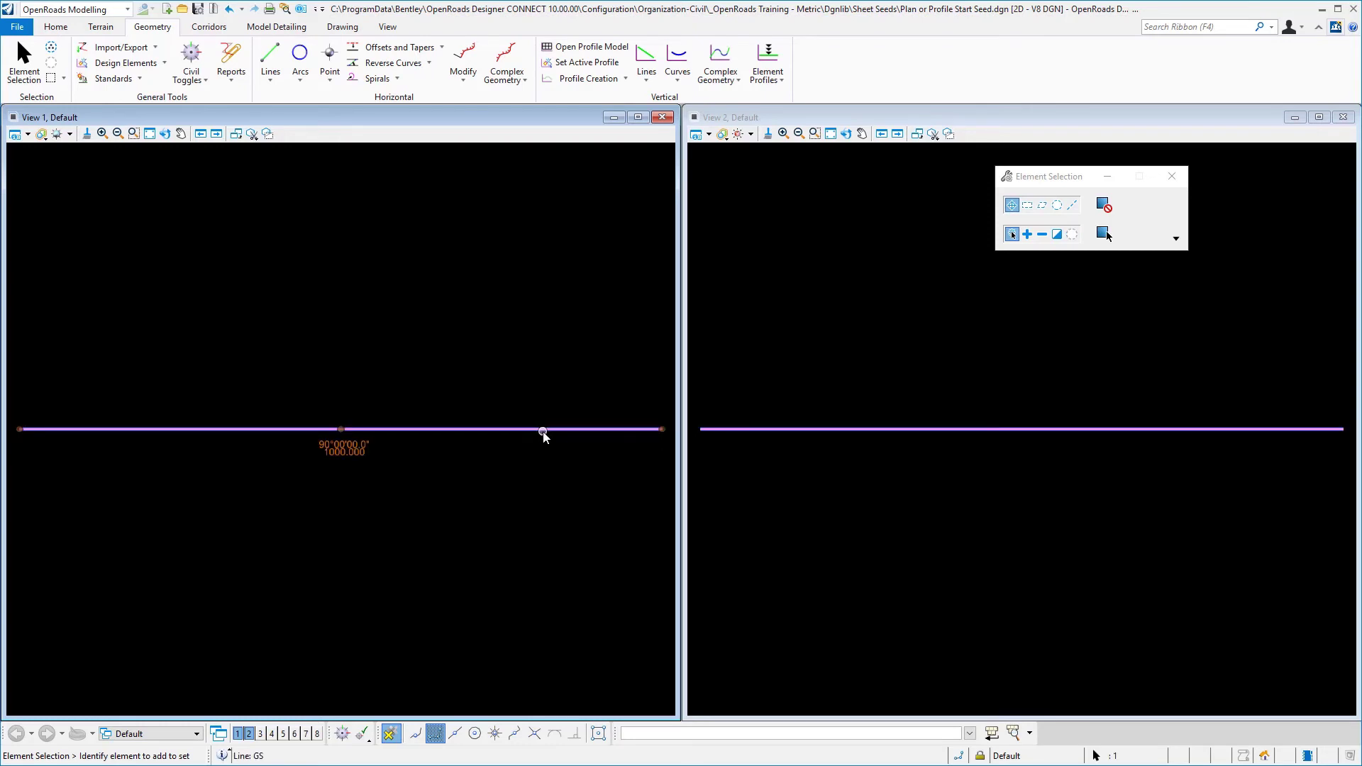
mouse_move(543, 432)
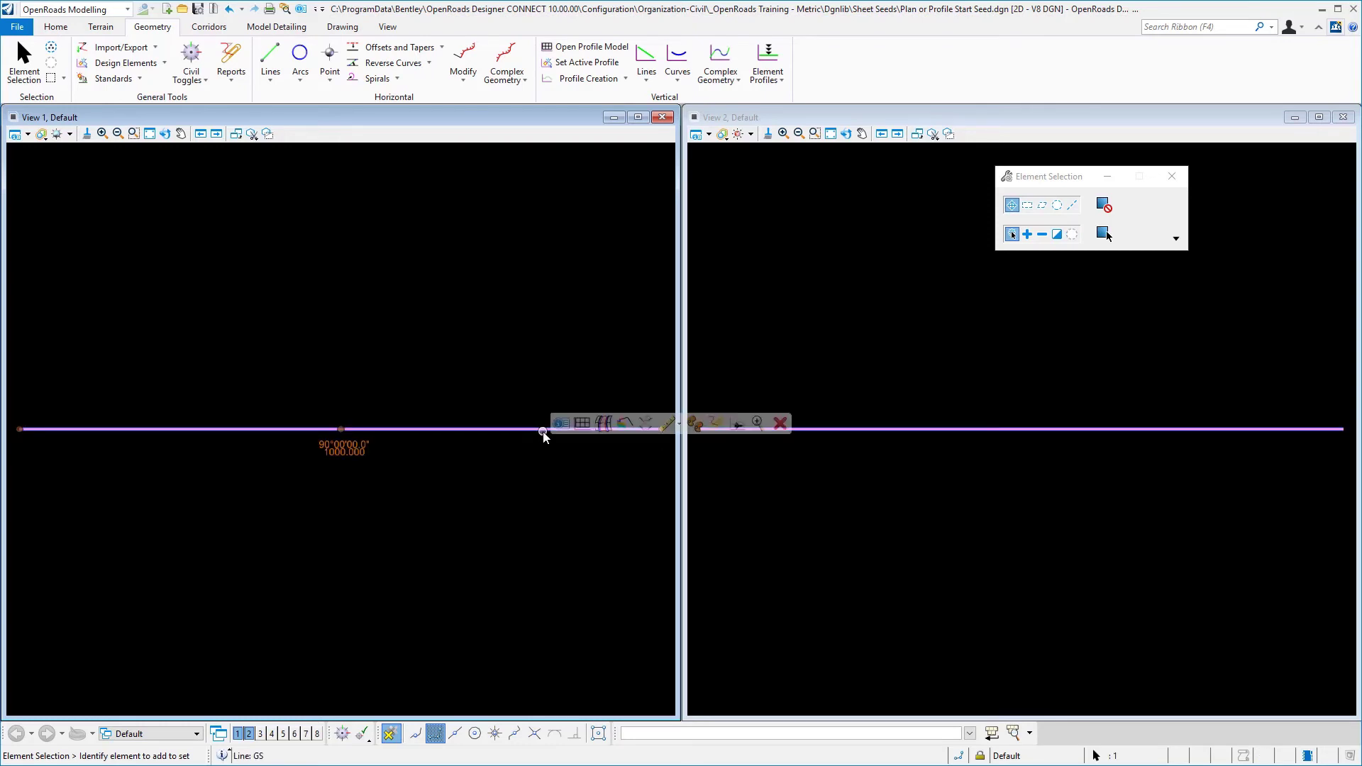
click(583, 428)
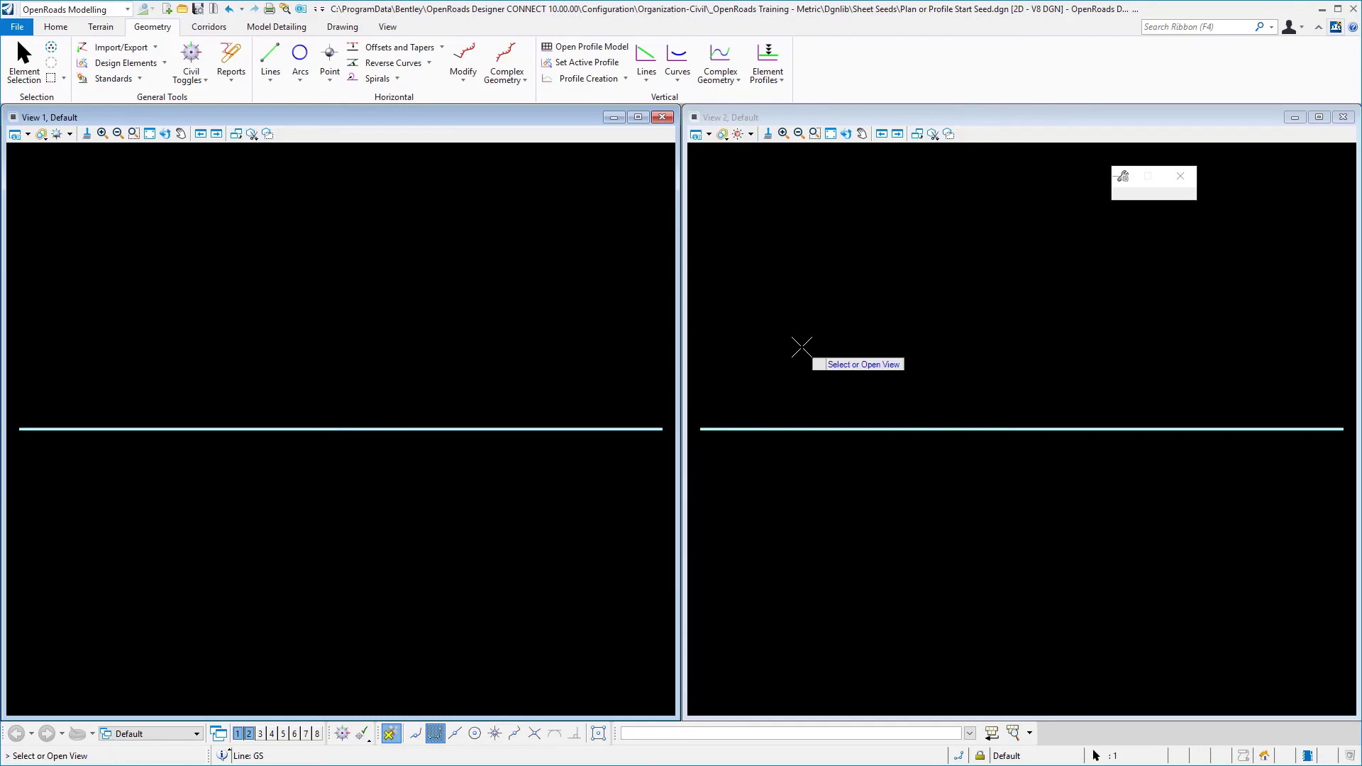
click(802, 346)
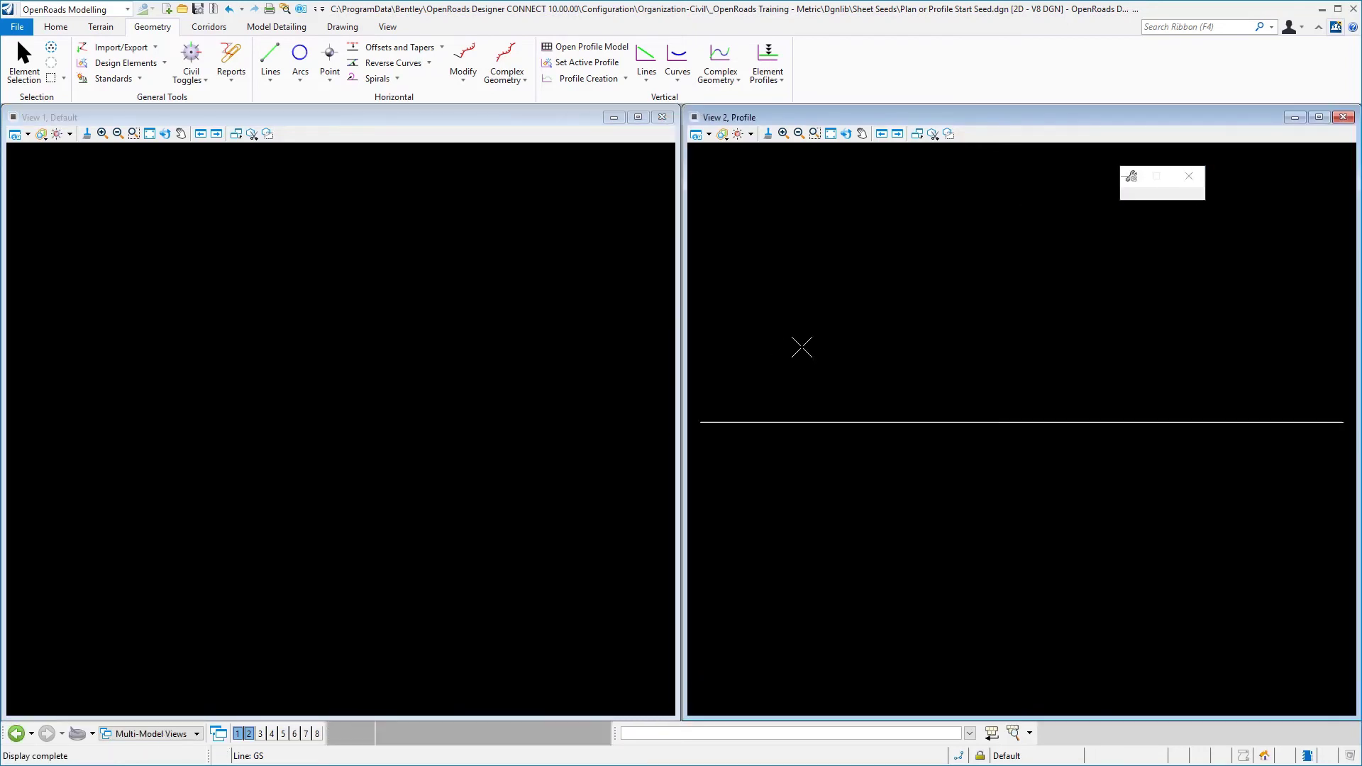
click(452, 310)
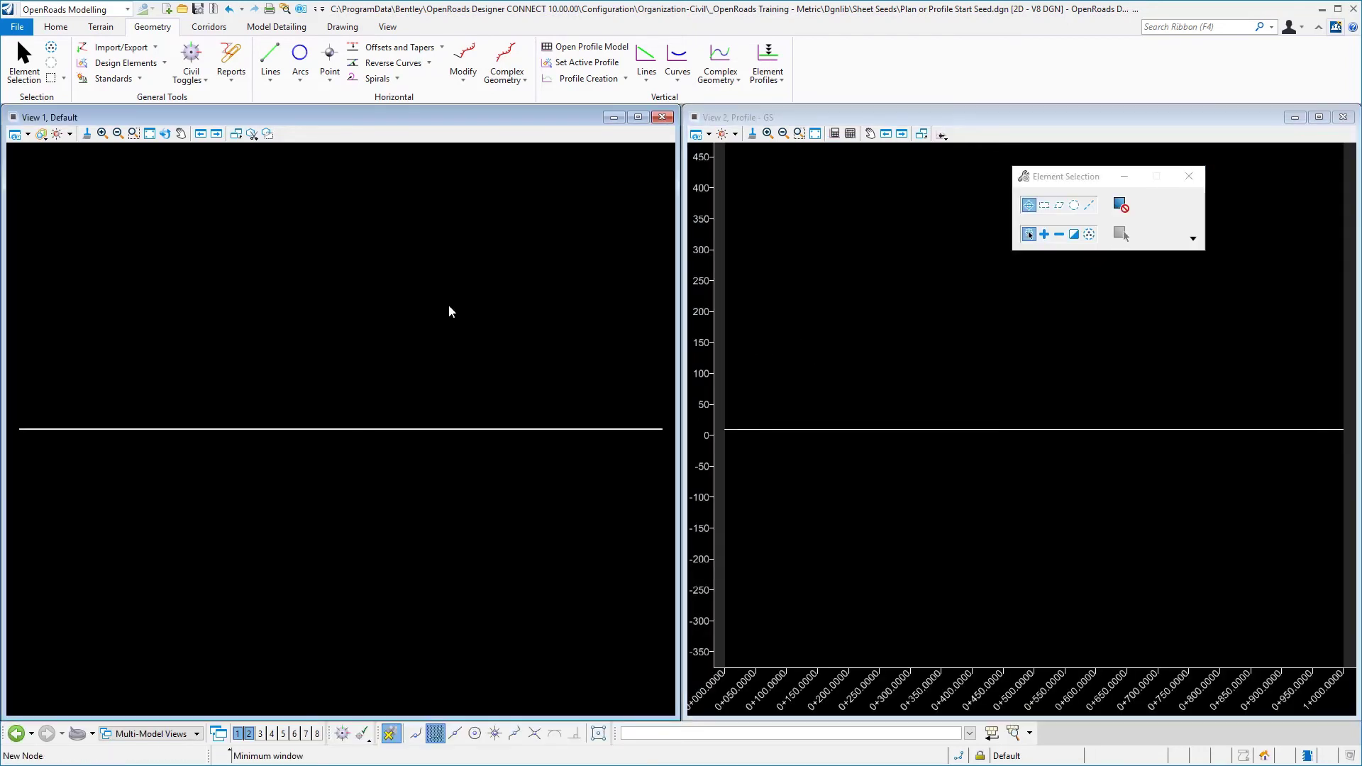
click(198, 9)
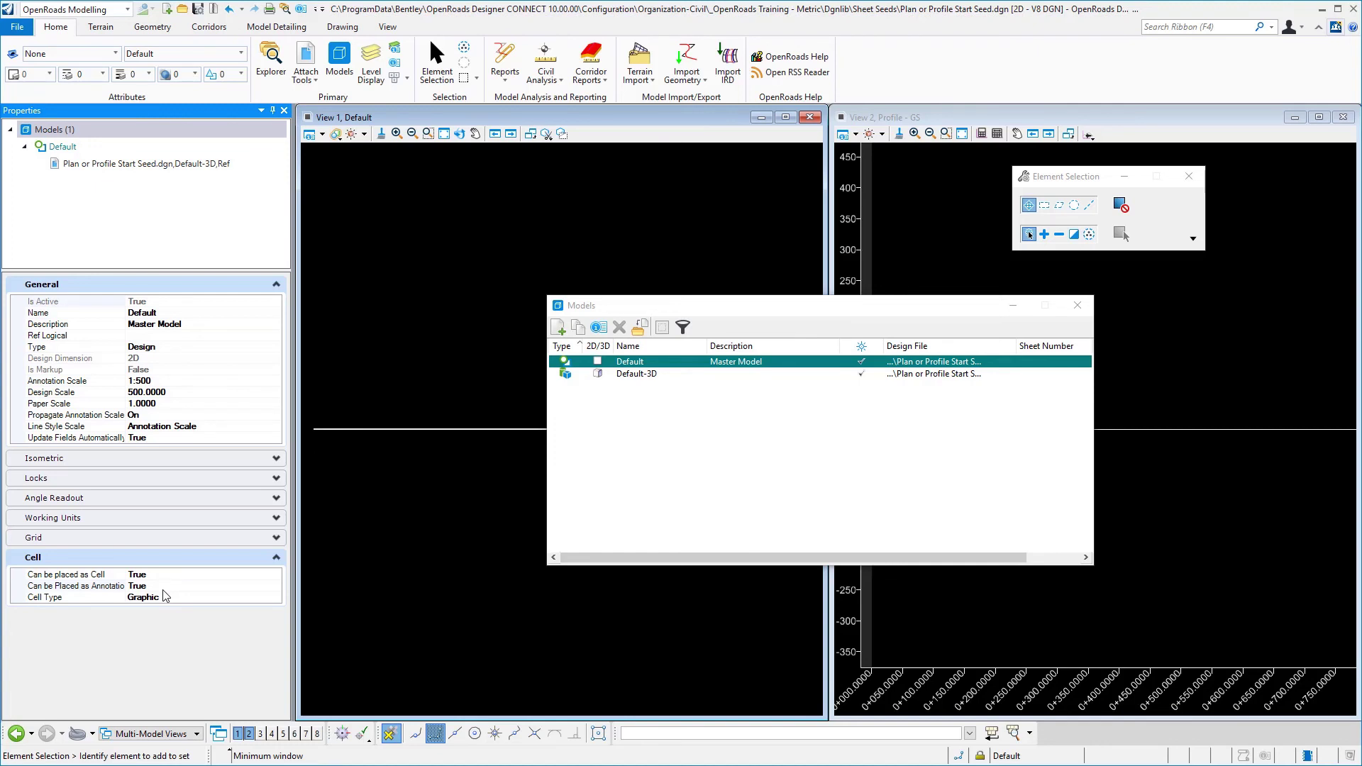
Step: Show the Default-3D model's properties, close the Models dialog, and save settings again
click(643, 376)
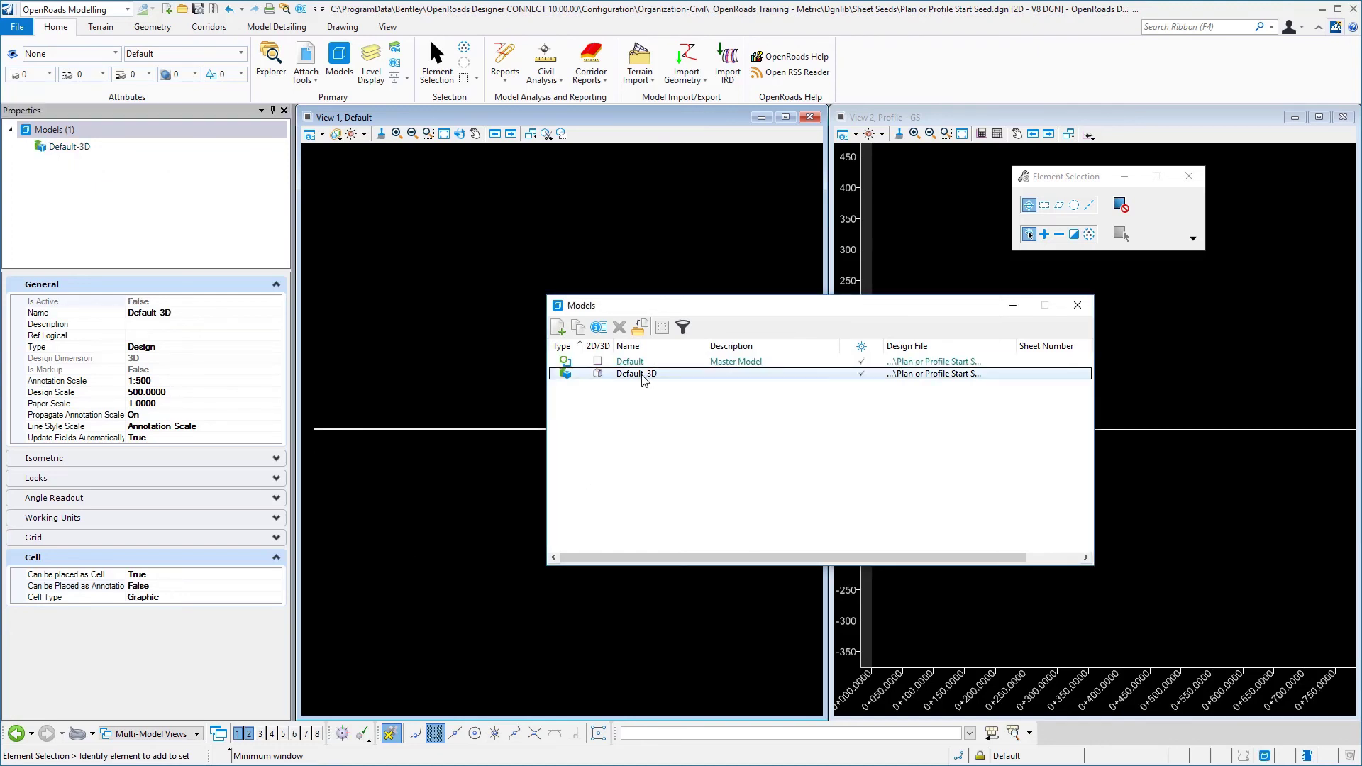
click(1078, 308)
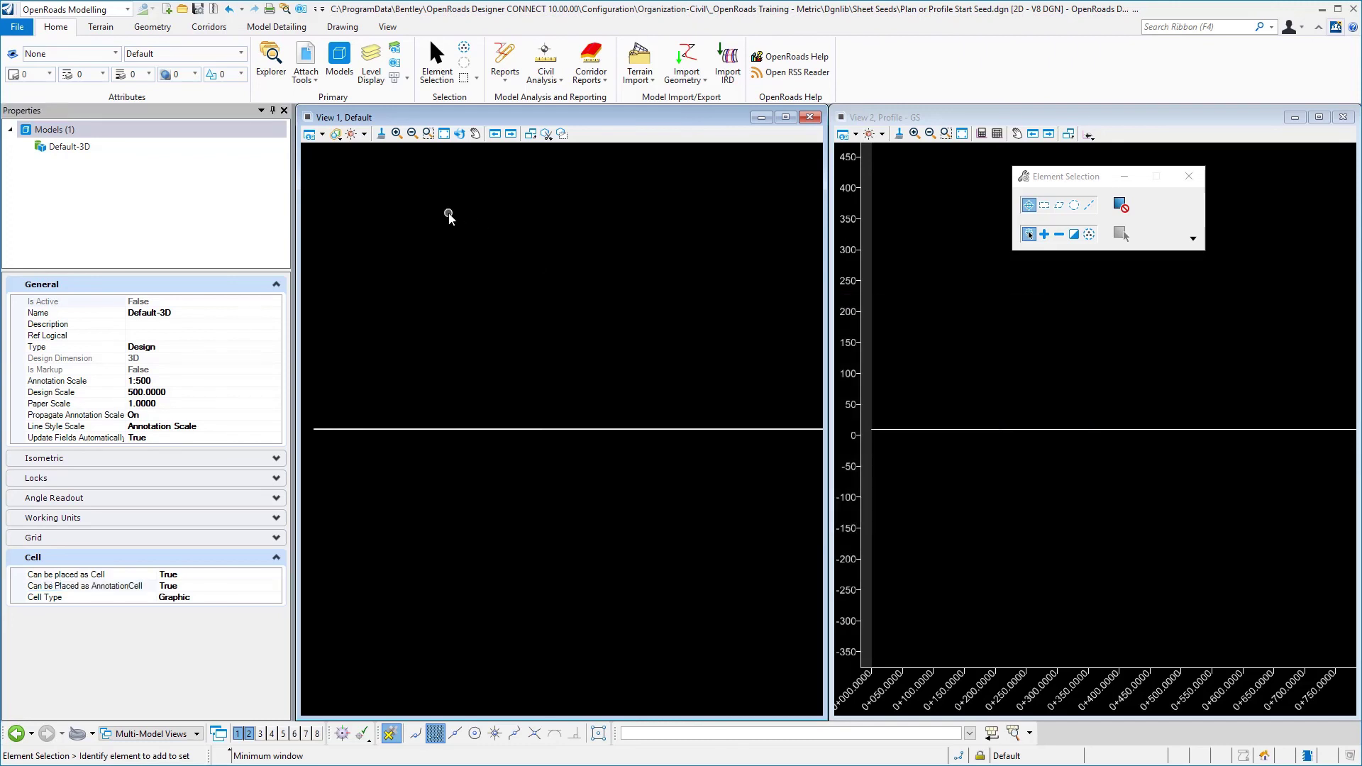
click(198, 12)
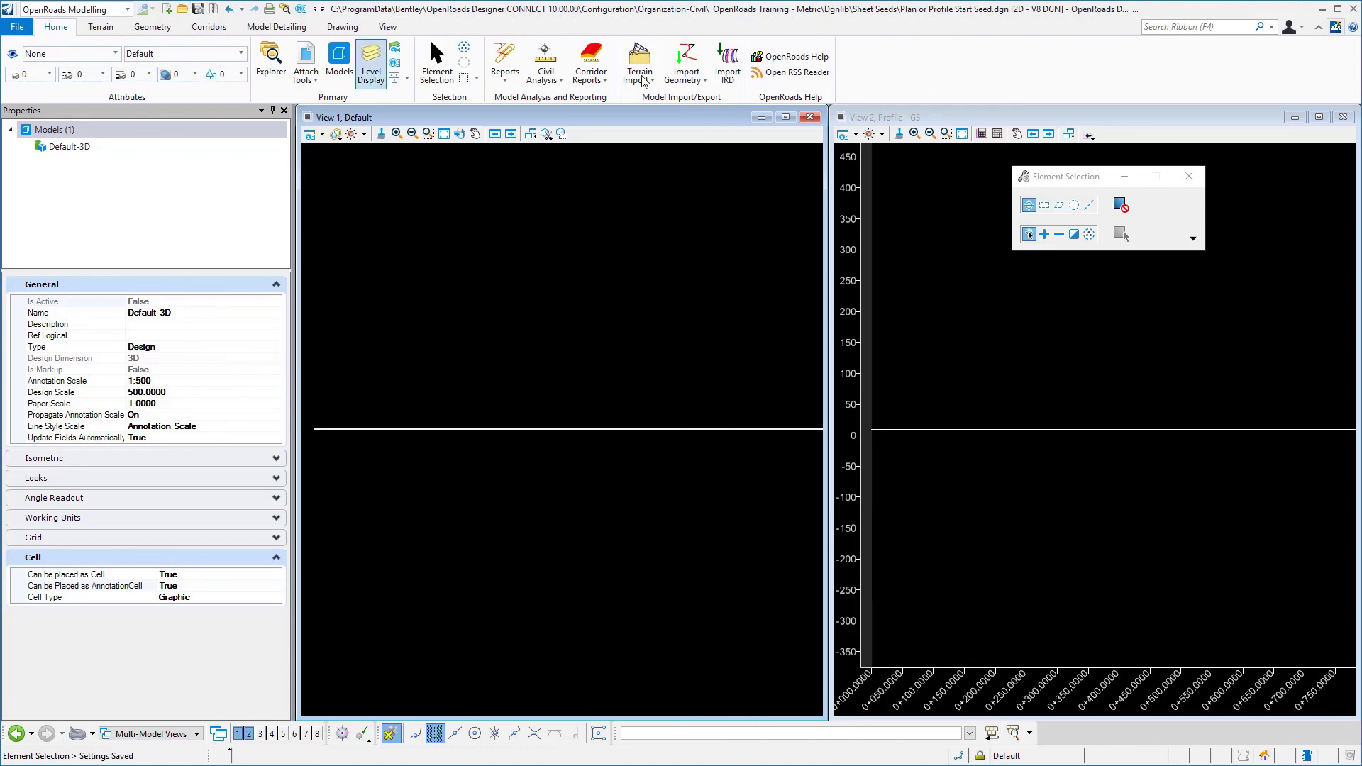